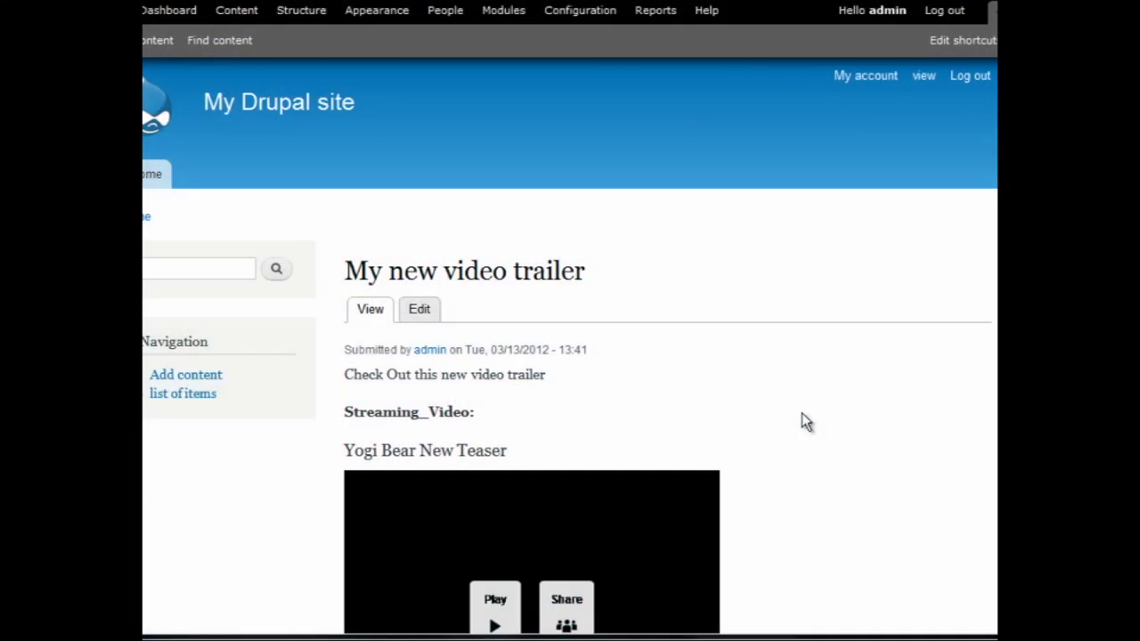
# Step: Play the Yogi Bear New Teaser trailer on the article, then pause it
pyautogui.scroll(-4, 804, 420)
pyautogui.click(498, 432)
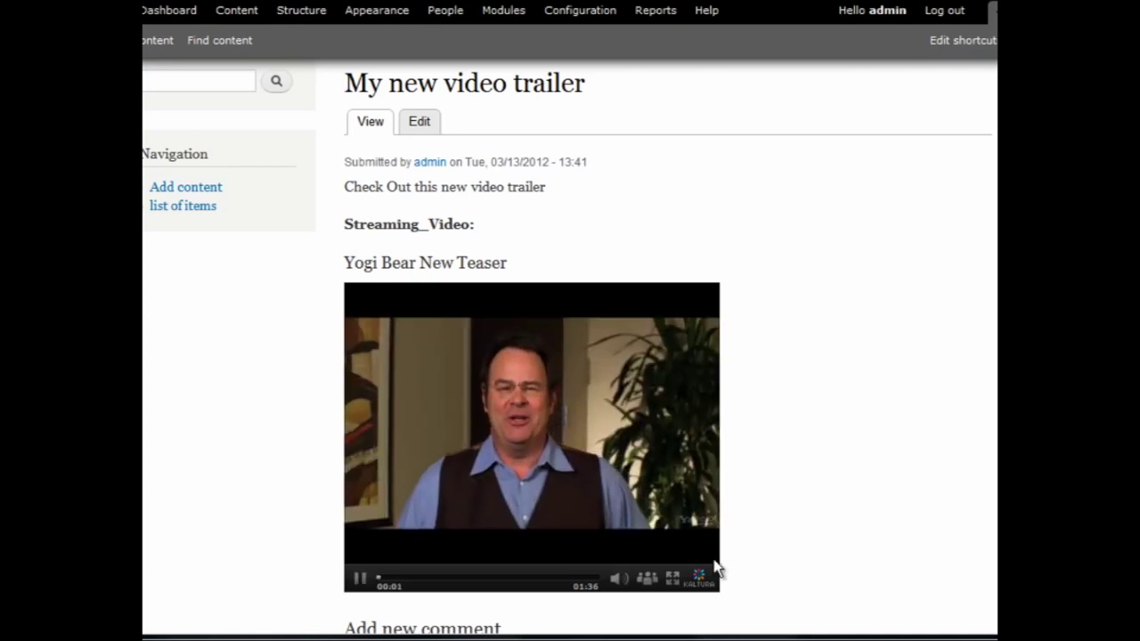
pyautogui.click(366, 508)
# Step: Open the webcam video comment window, choose the webcam and start recording
pyautogui.scroll(-5, 365, 508)
pyautogui.click(445, 392)
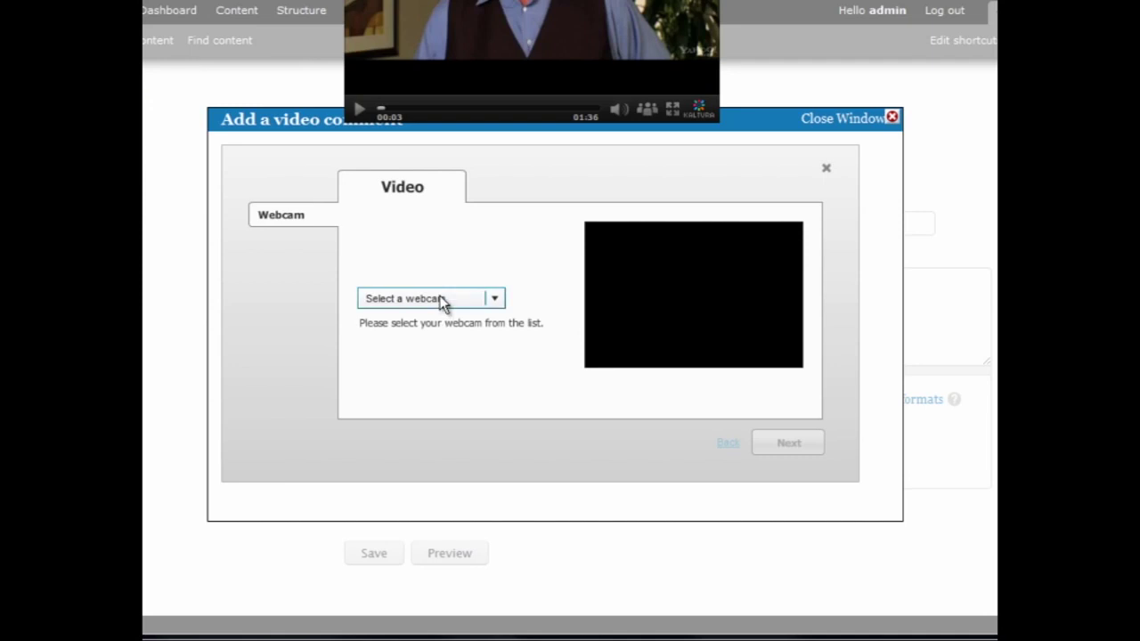
pyautogui.click(720, 400)
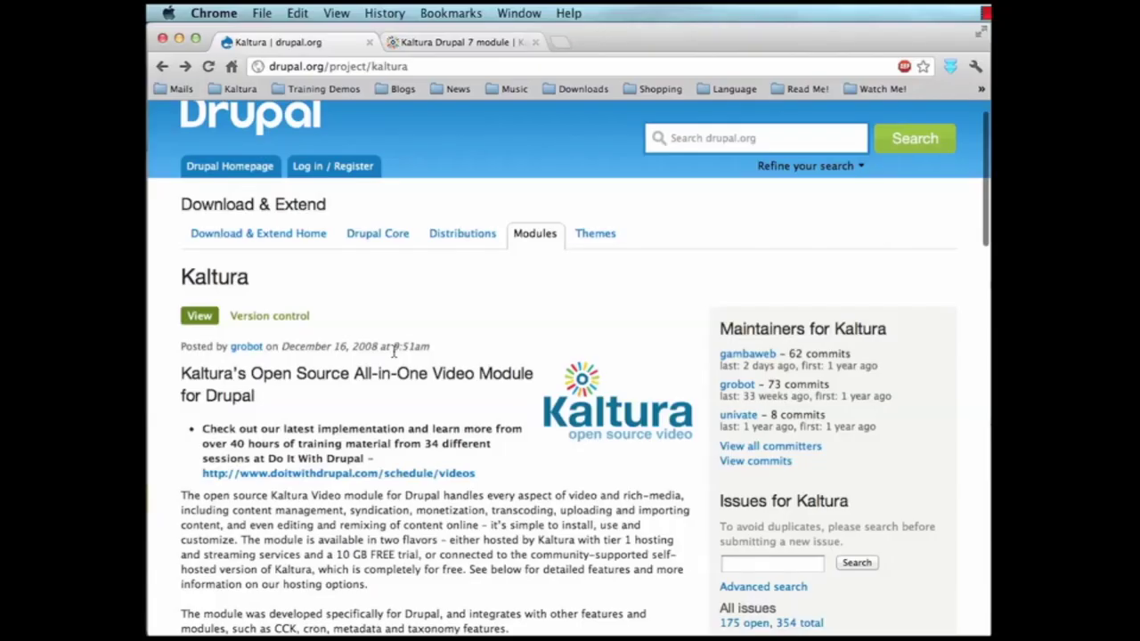
pyautogui.scroll(-2, 395, 356)
pyautogui.scroll(-1, 395, 357)
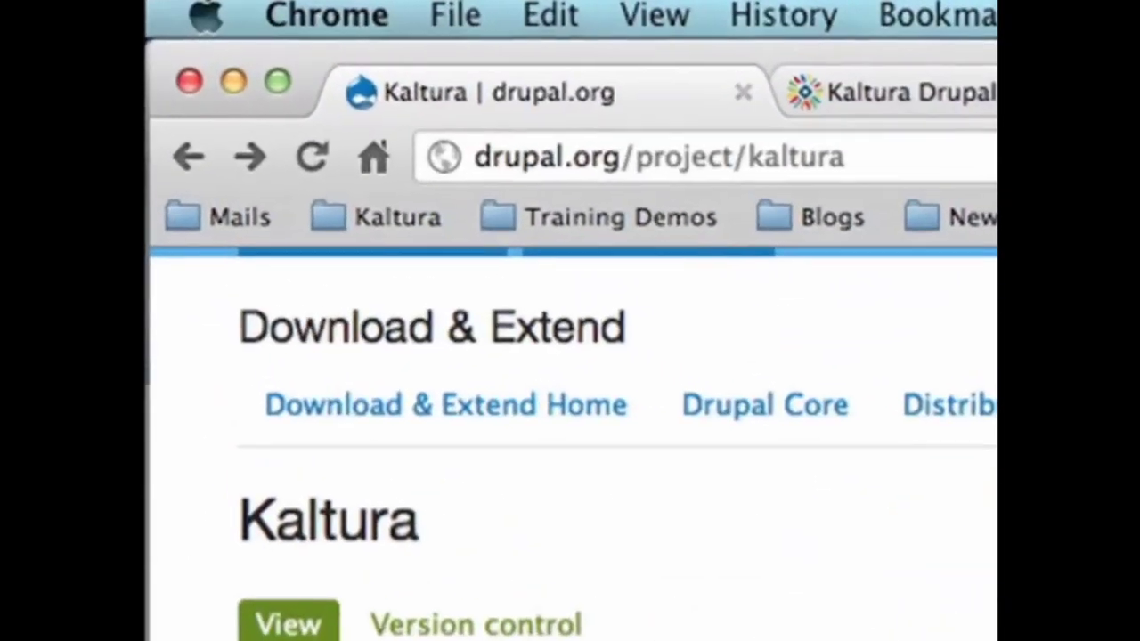
pyautogui.scroll(-2, 395, 354)
pyautogui.scroll(-2, 618, 443)
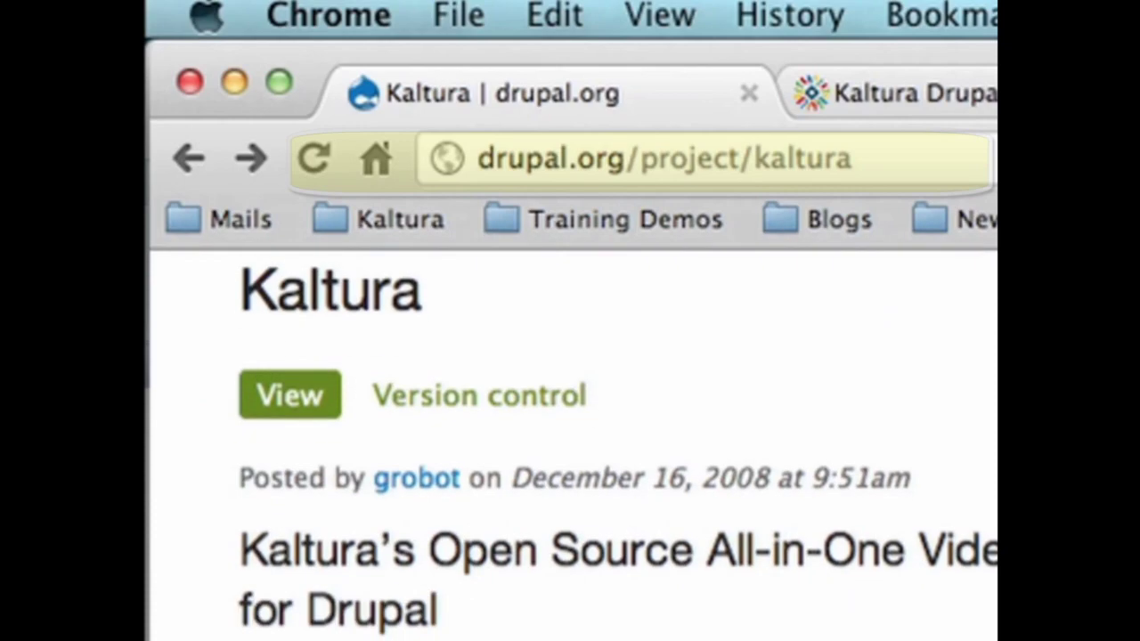
pyautogui.scroll(-7, 619, 443)
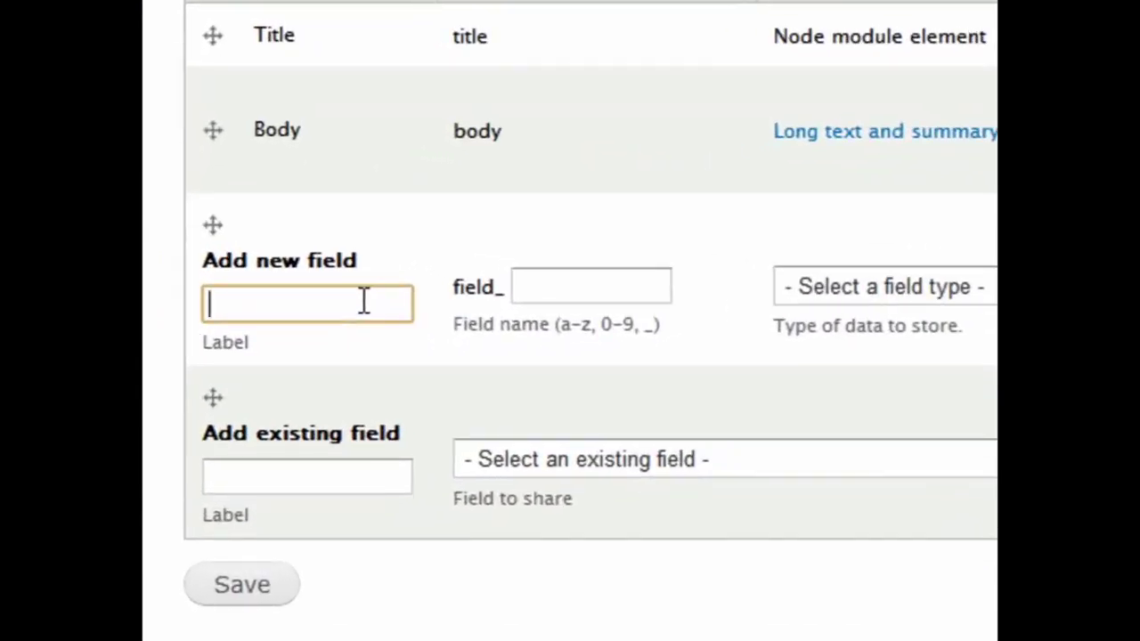
# Step: Enter Streaming_Video as the new field's label and move to its machine name
pyautogui.write('Streaming_V')
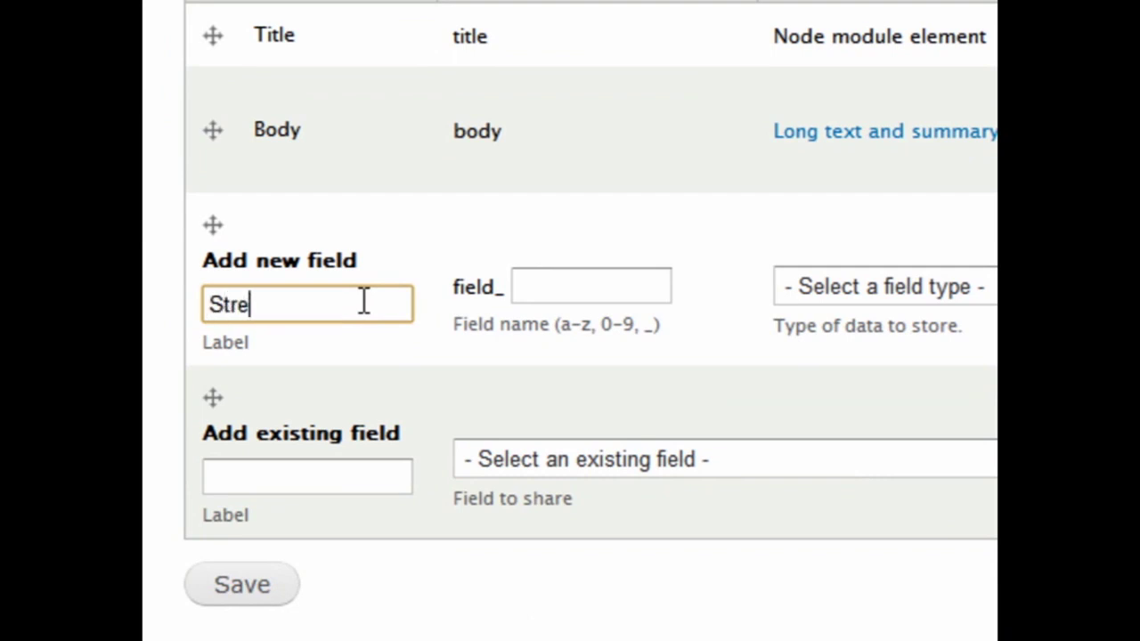
pyautogui.write('ideo')
pyautogui.press('Tab')
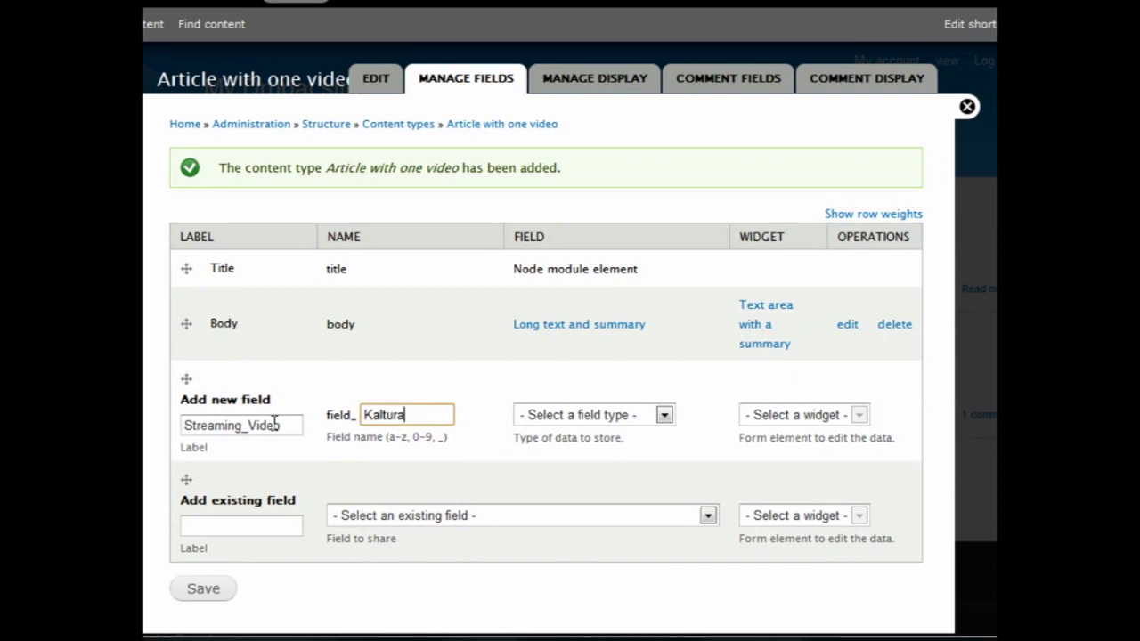
# Step: Add a content type named 'Article with one video' with a short video description
pyautogui.click(274, 3)
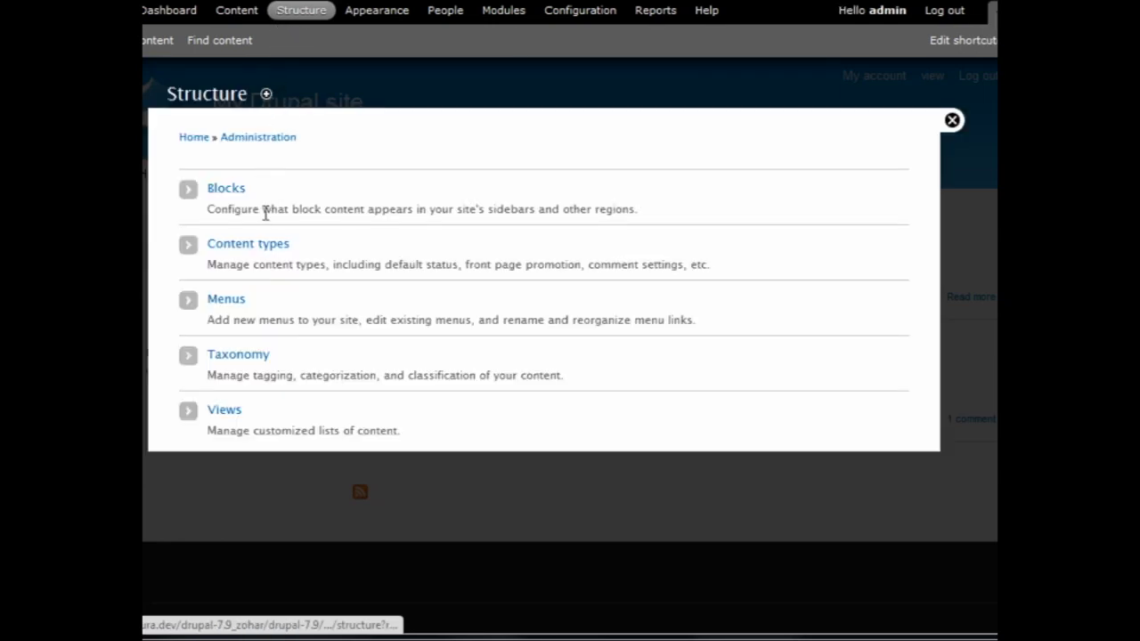
pyautogui.click(267, 246)
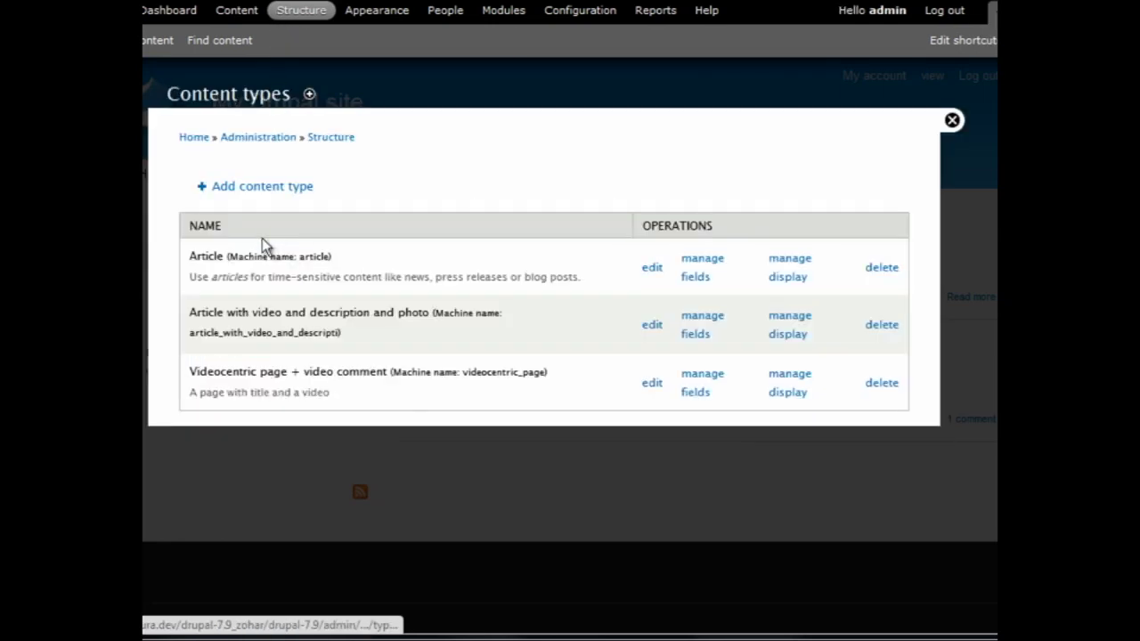
pyautogui.click(274, 191)
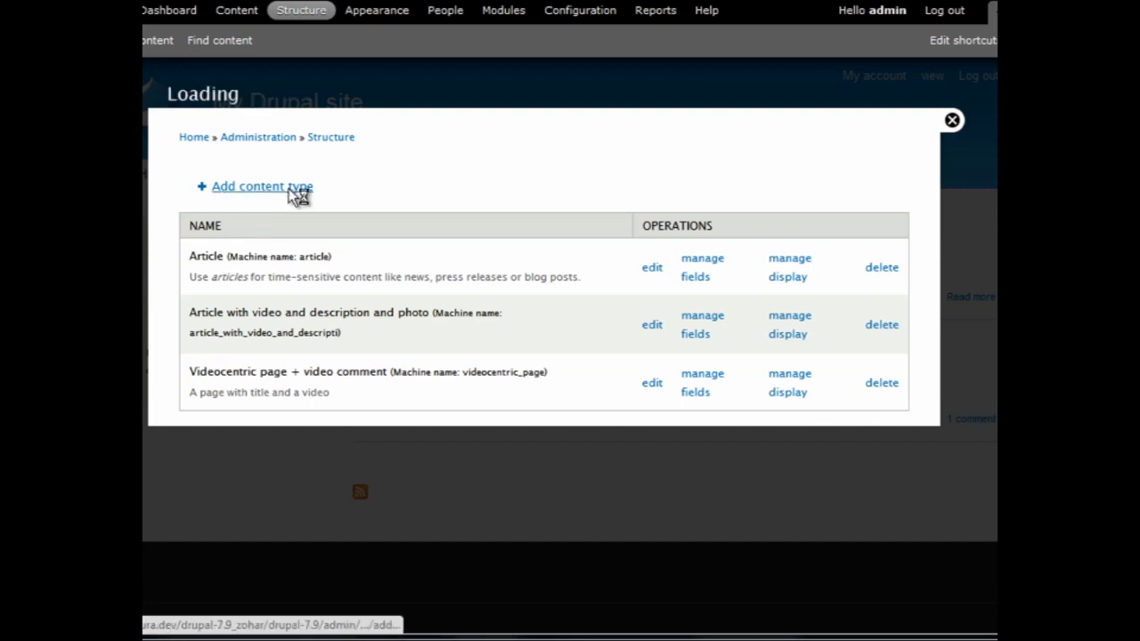
pyautogui.write('Art')
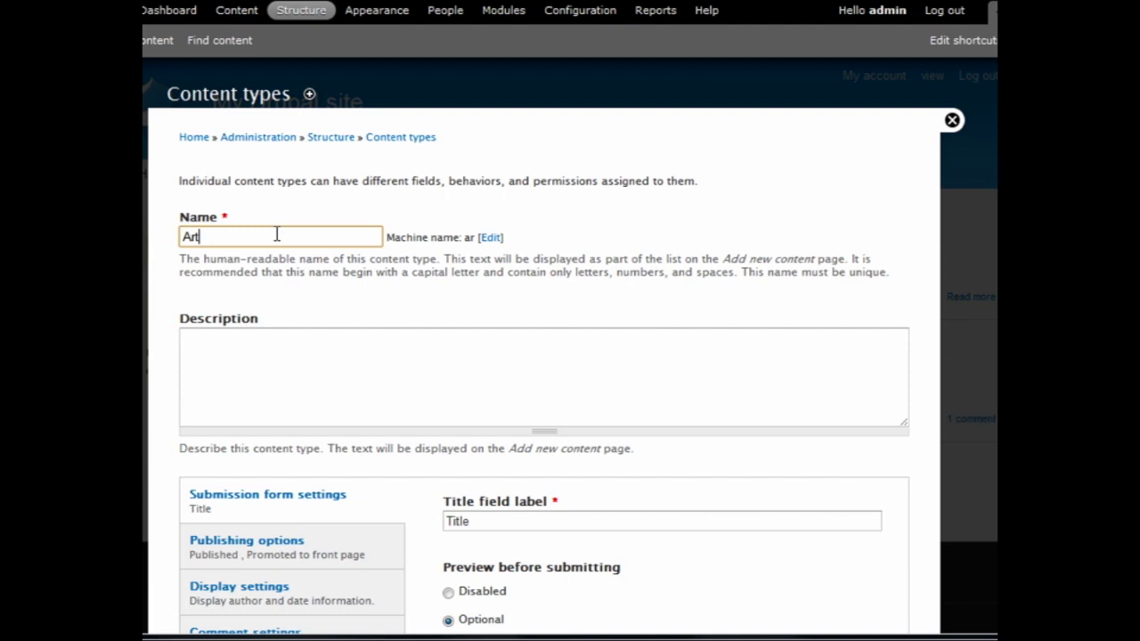
pyautogui.write('icle with one video')
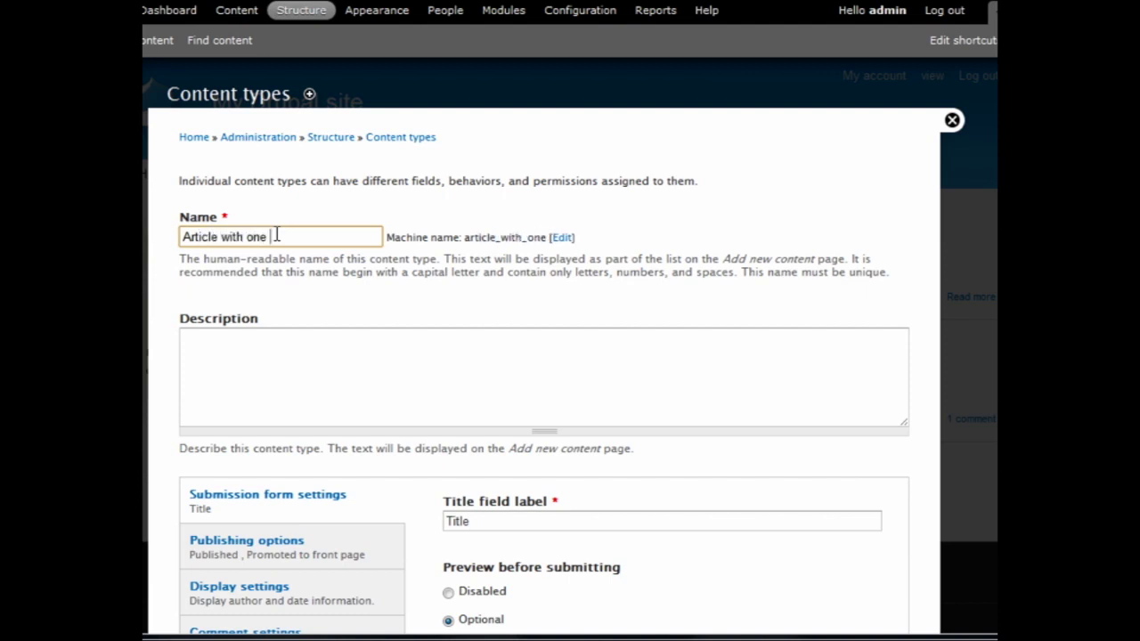
pyautogui.click(280, 354)
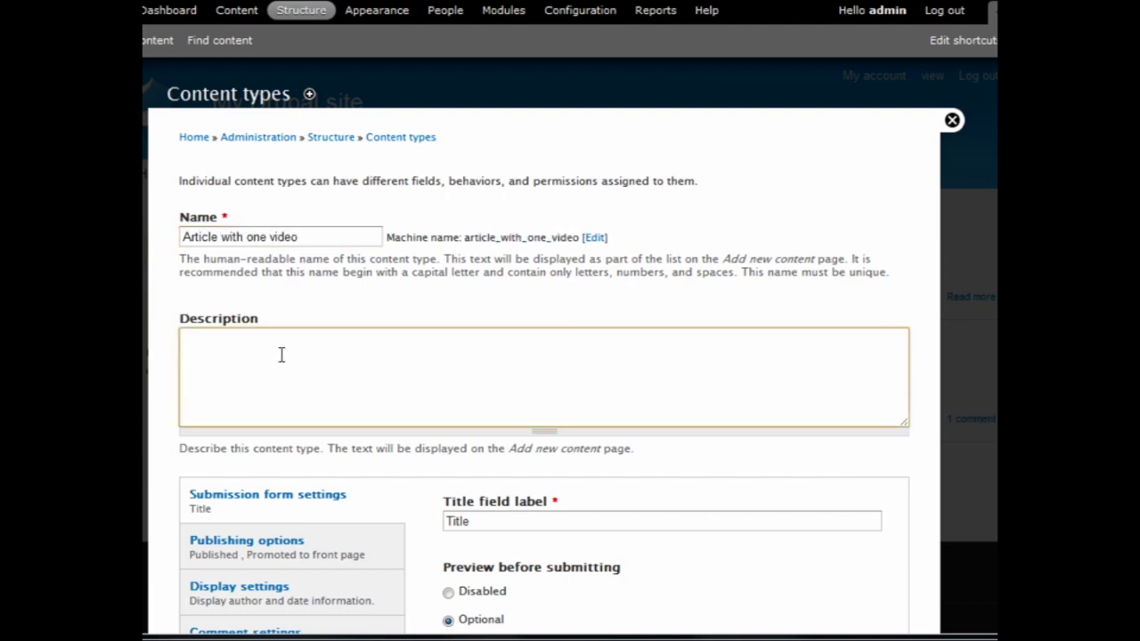
pyautogui.write('A video article')
pyautogui.scroll(-5, 329, 469)
# Step: Save the content type and add field Streaming_Video (field_kaltura) as a Kaltura Media field
pyautogui.click(359, 544)
pyautogui.click(279, 424)
pyautogui.write('S')
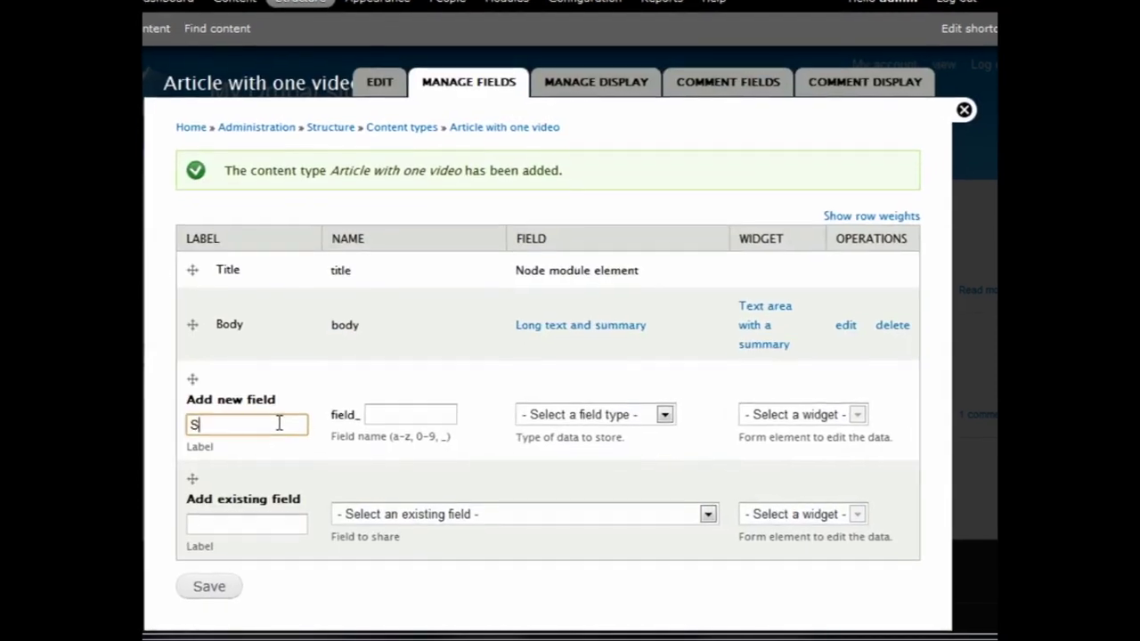
pyautogui.write('treaming_Video')
pyautogui.press('Tab')
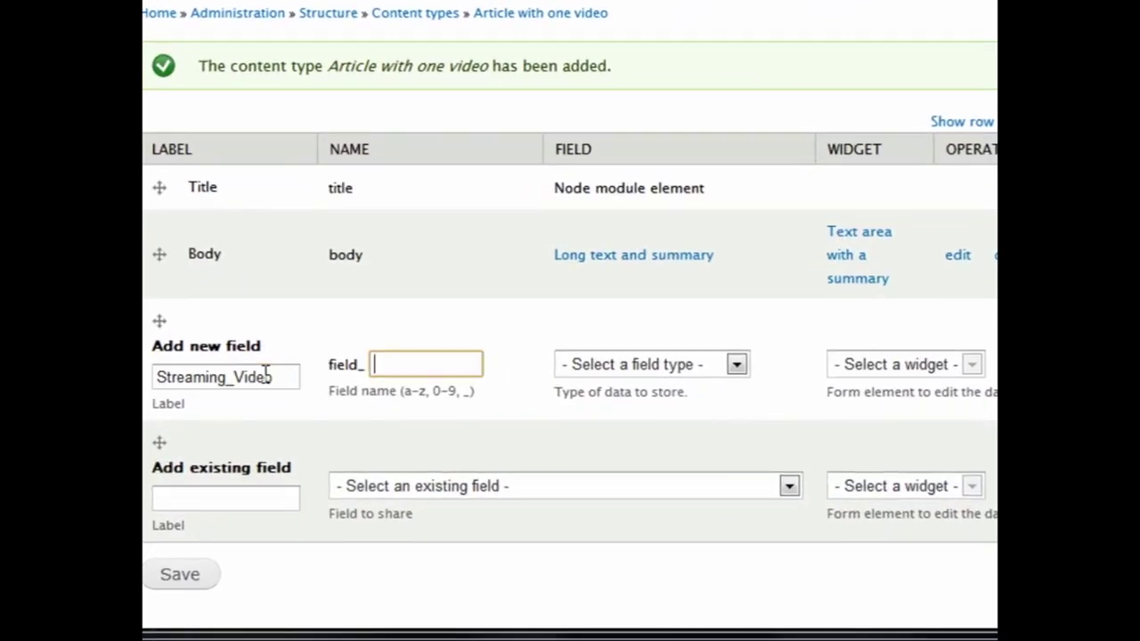
pyautogui.write('Kaltura')
pyautogui.press('Home')
pyautogui.press('Delete')
pyautogui.write('k')
pyautogui.click(705, 362)
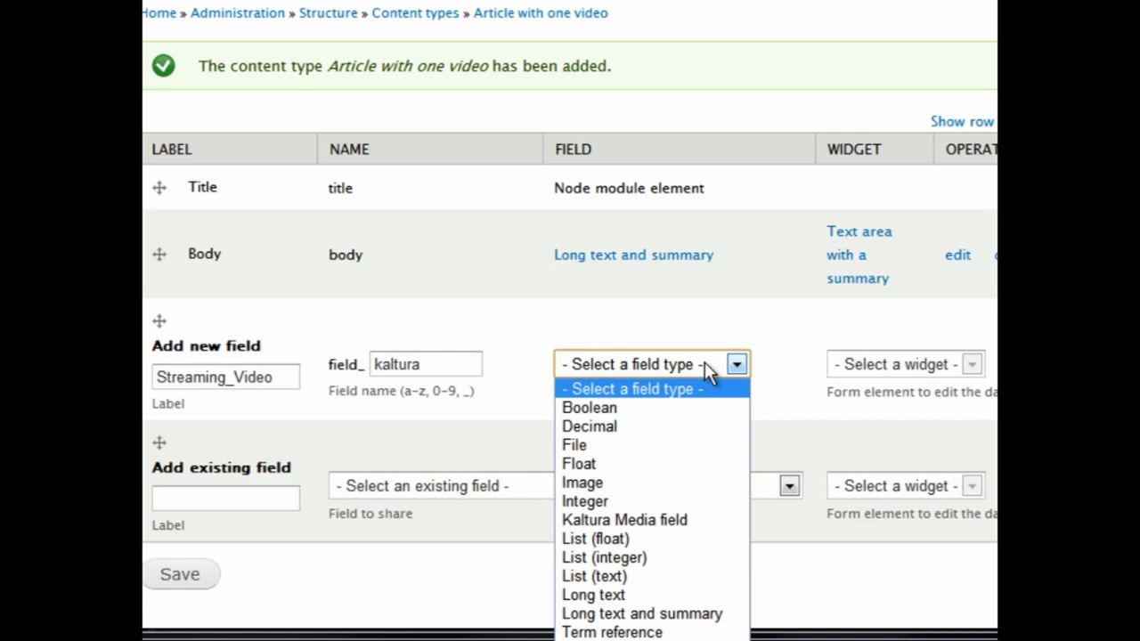
pyautogui.click(679, 523)
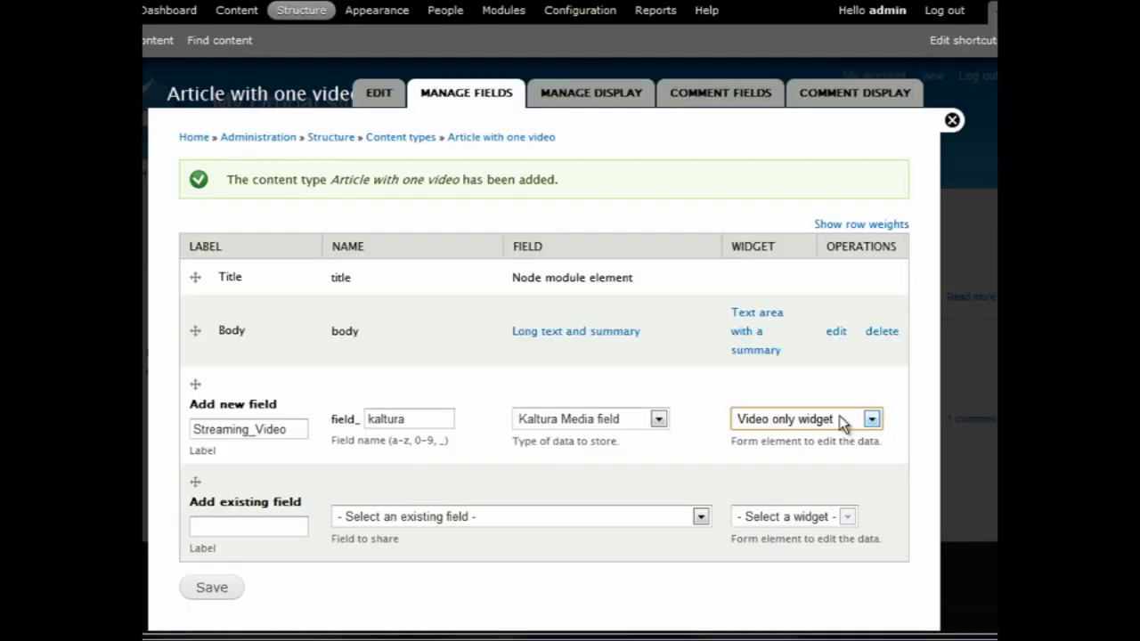
pyautogui.click(221, 588)
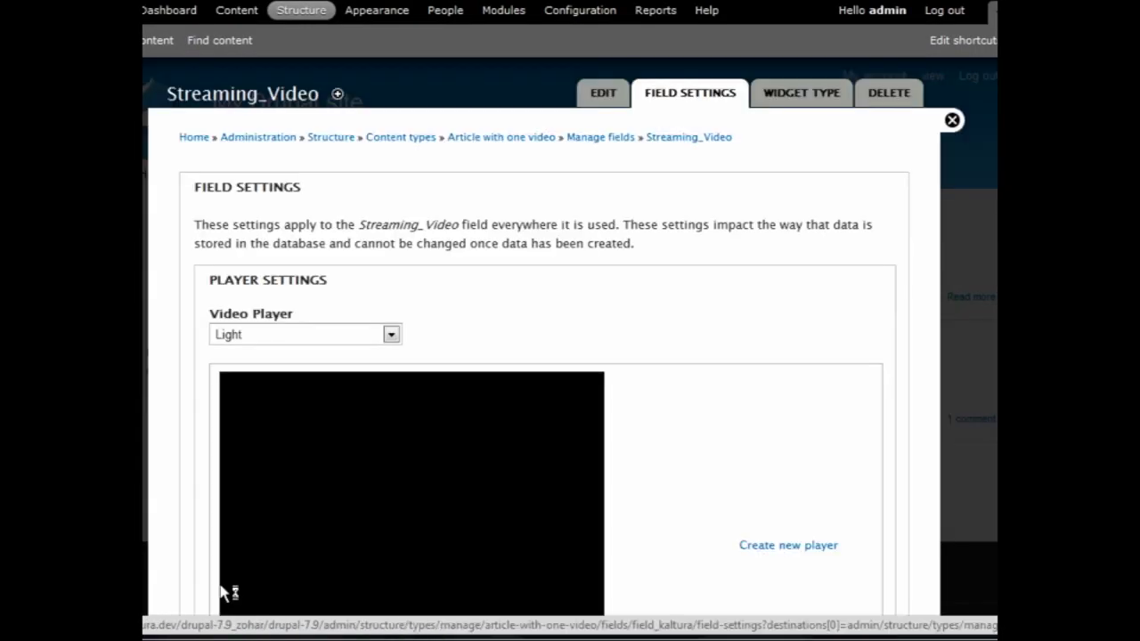
# Step: Choose the Dark video player and review the player width and height values
pyautogui.scroll(-2, 395, 262)
pyautogui.click(392, 242)
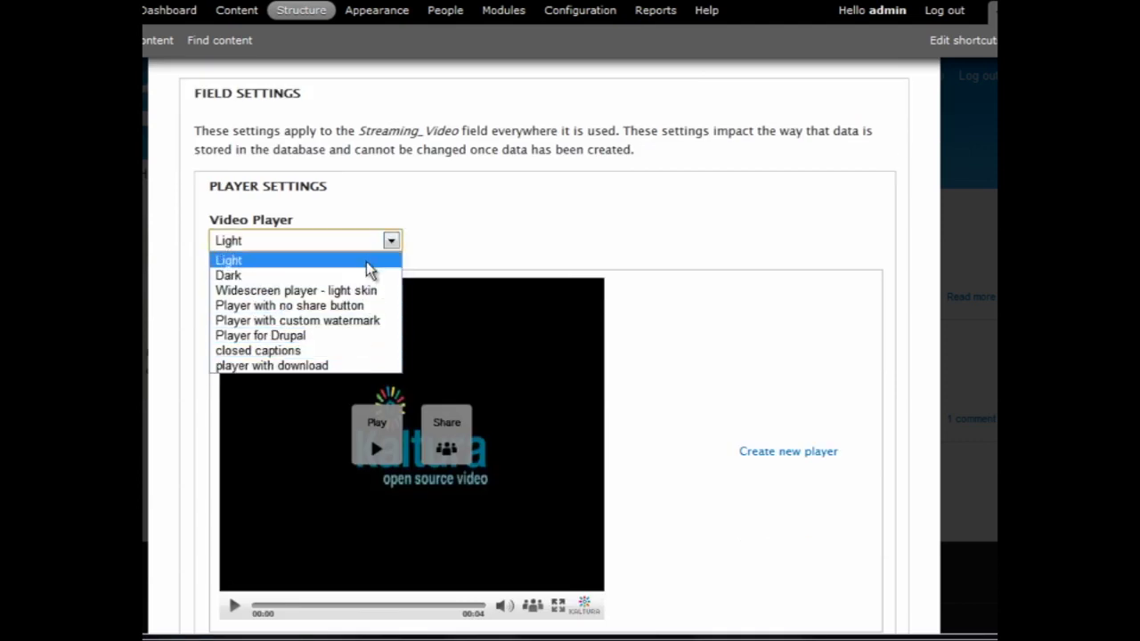
pyautogui.click(371, 277)
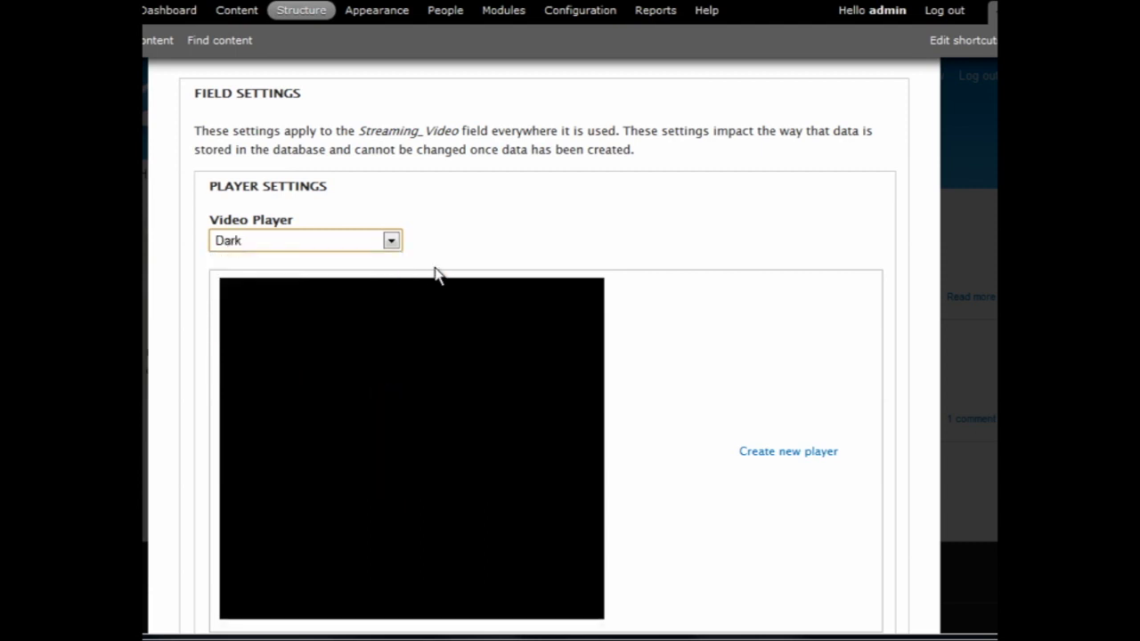
pyautogui.scroll(-4, 445, 415)
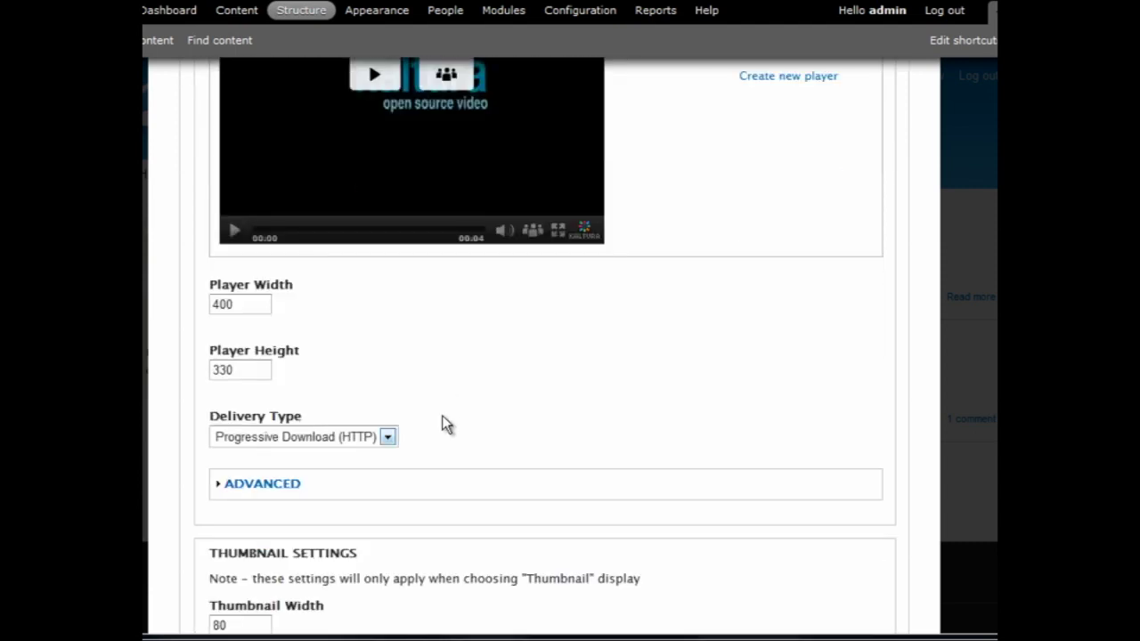
pyautogui.doubleClick(227, 305)
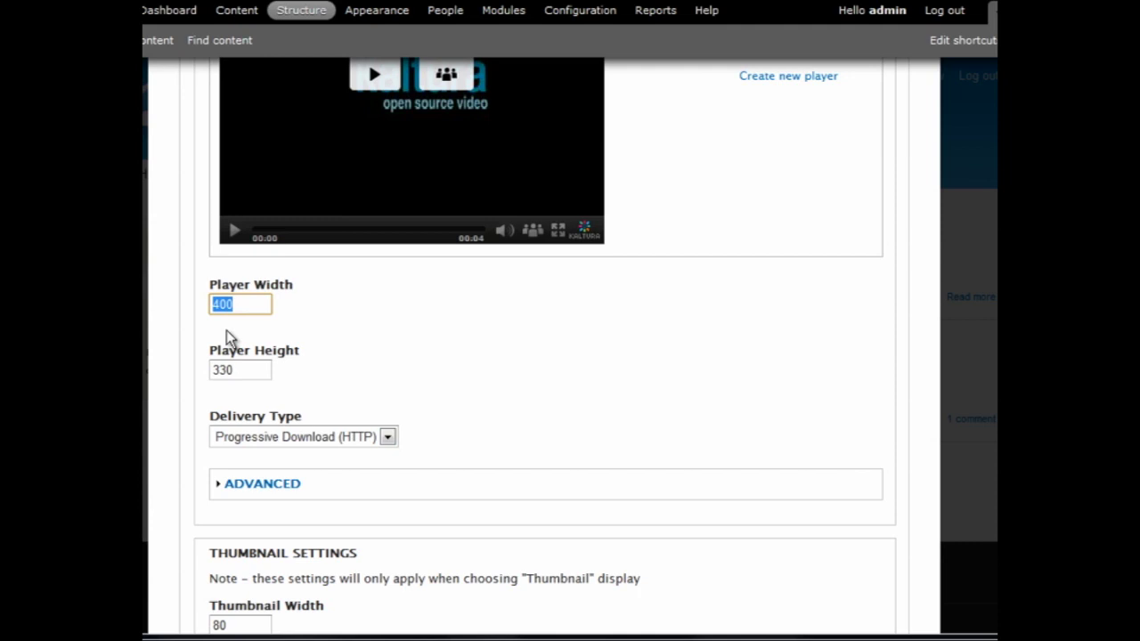
pyautogui.doubleClick(229, 368)
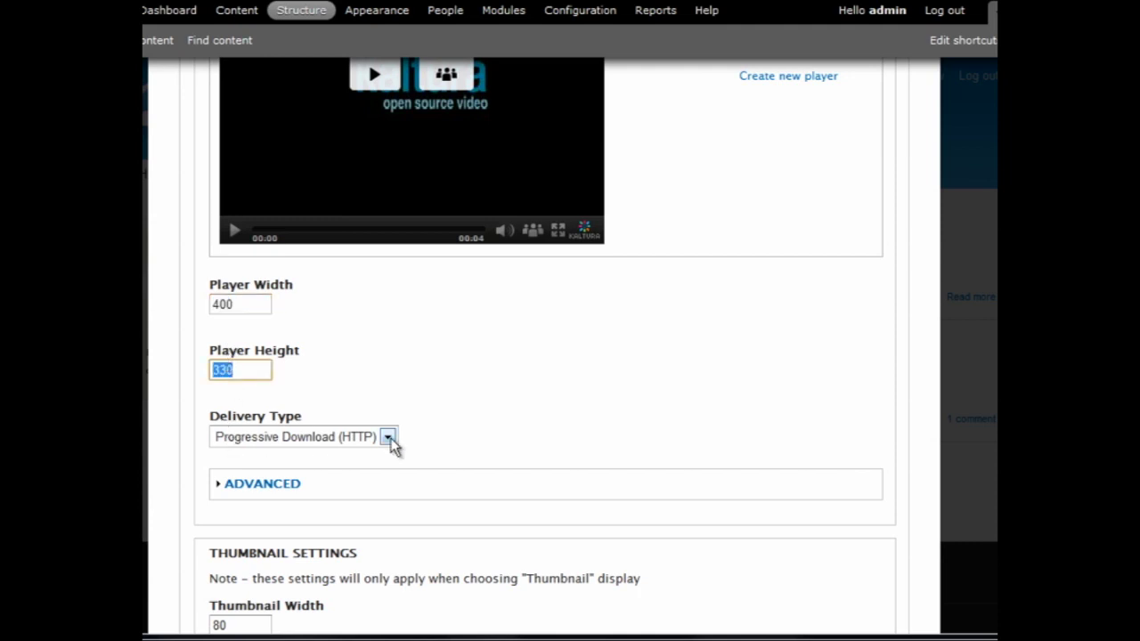
# Step: Set Adding Media Settings to allow both existing and new media
pyautogui.scroll(-3, 432, 453)
pyautogui.scroll(-3, 430, 450)
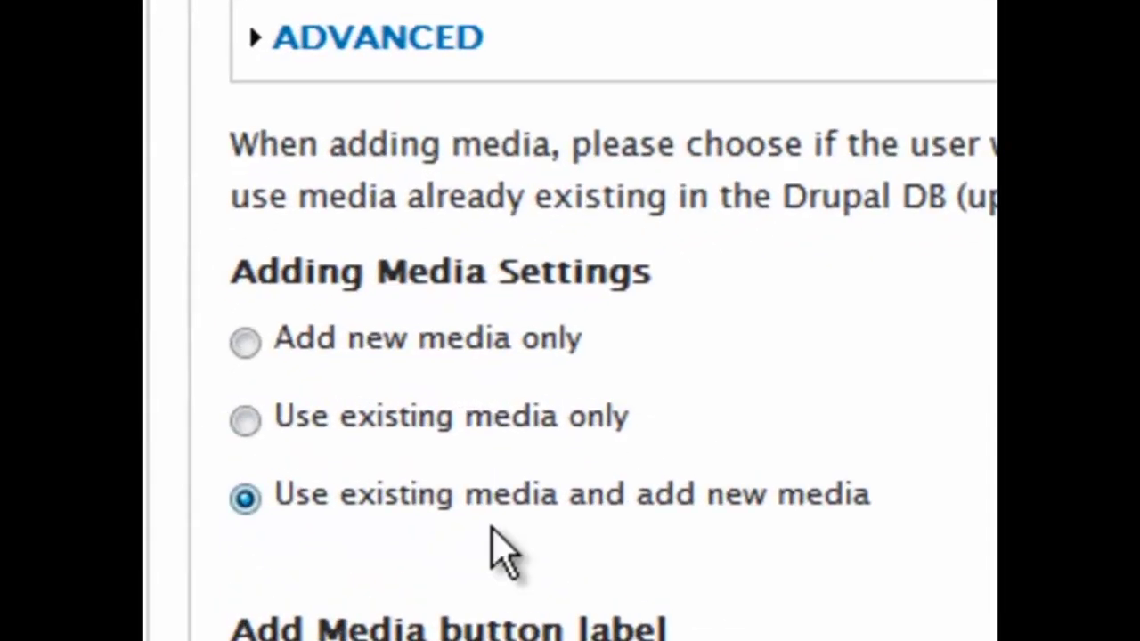
pyautogui.click(479, 328)
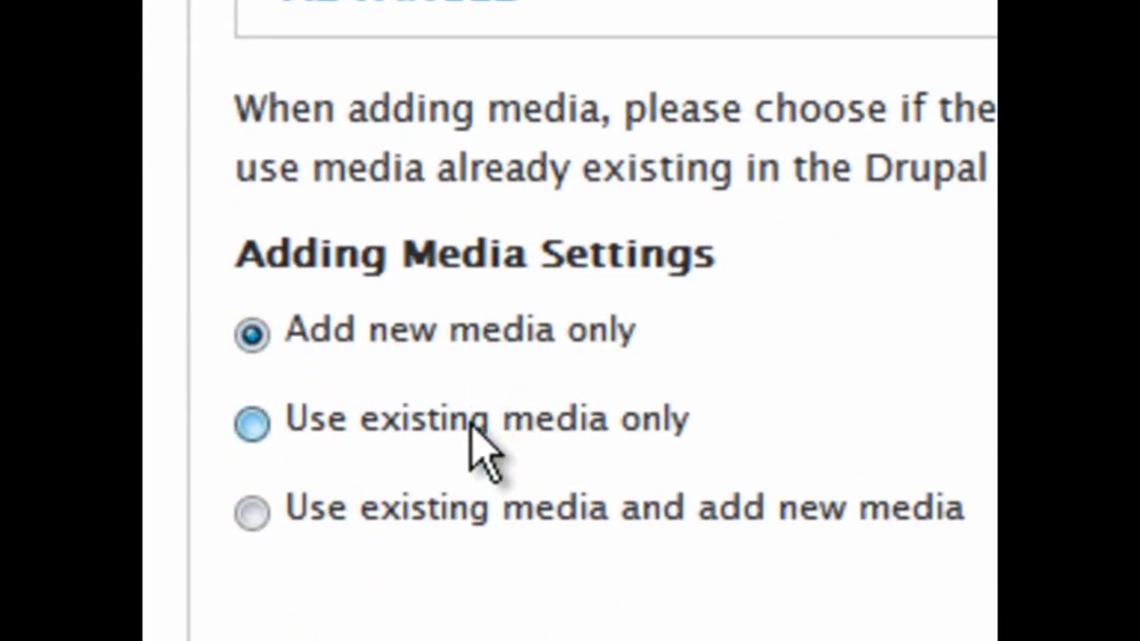
pyautogui.click(470, 424)
pyautogui.click(481, 512)
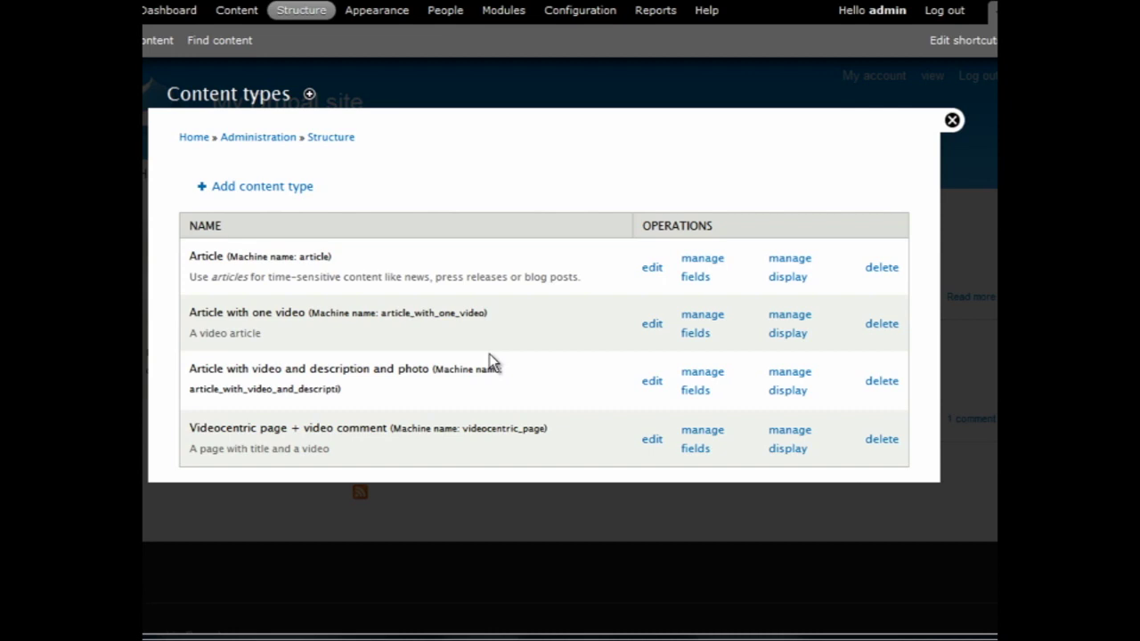
# Step: Add a comment field labelled 'video comment' with machine name comment_with_video
pyautogui.click(652, 326)
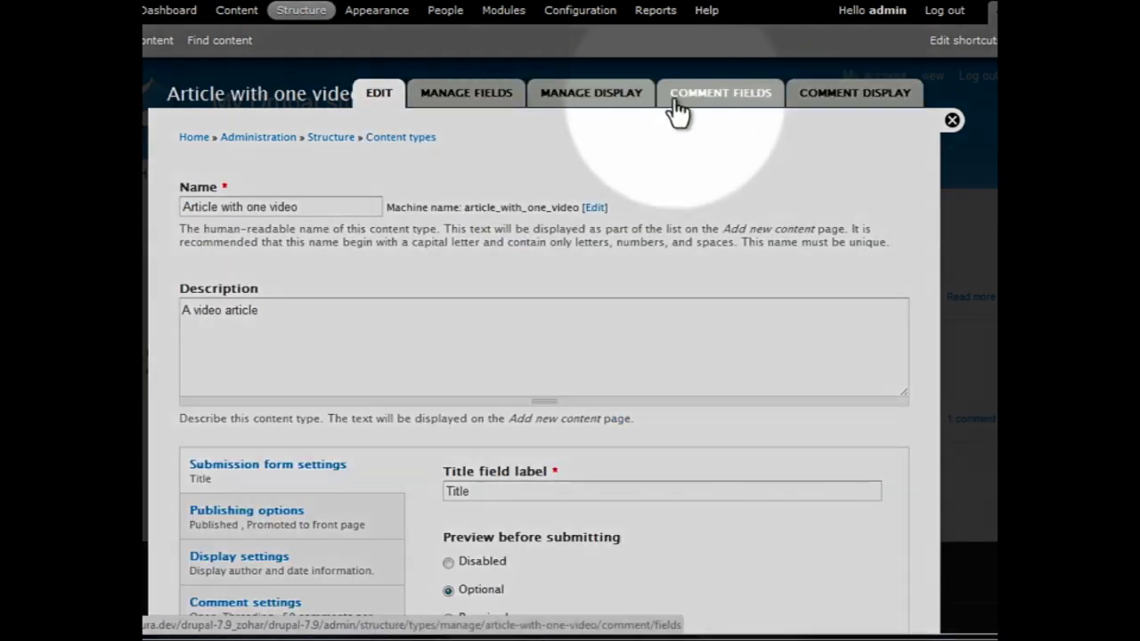
pyautogui.click(677, 110)
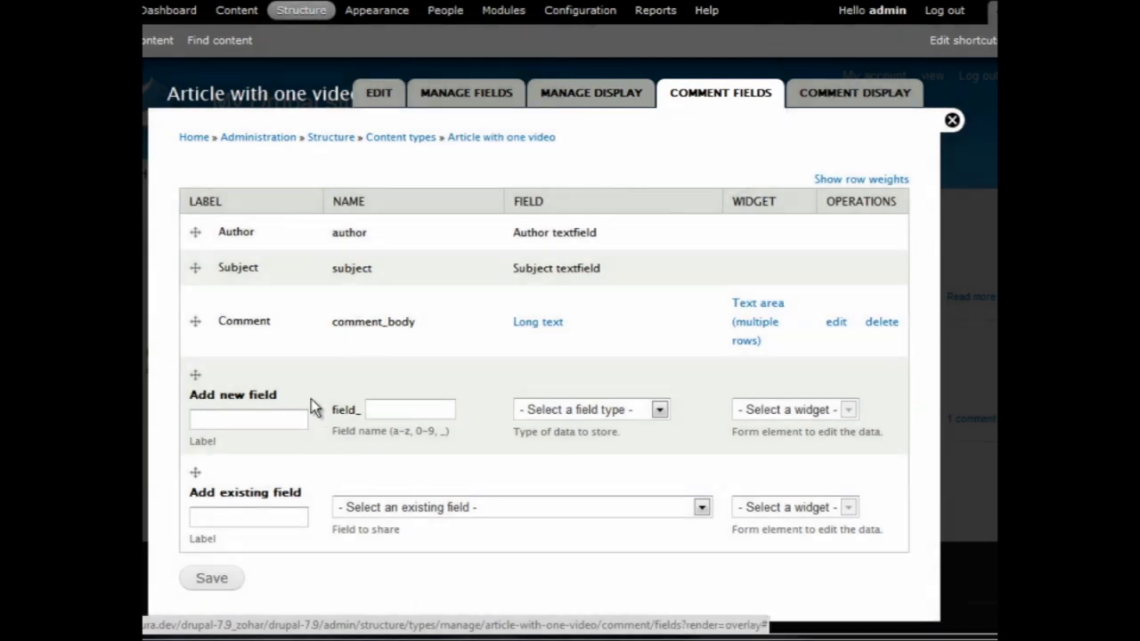
pyautogui.click(288, 416)
pyautogui.write('video comment')
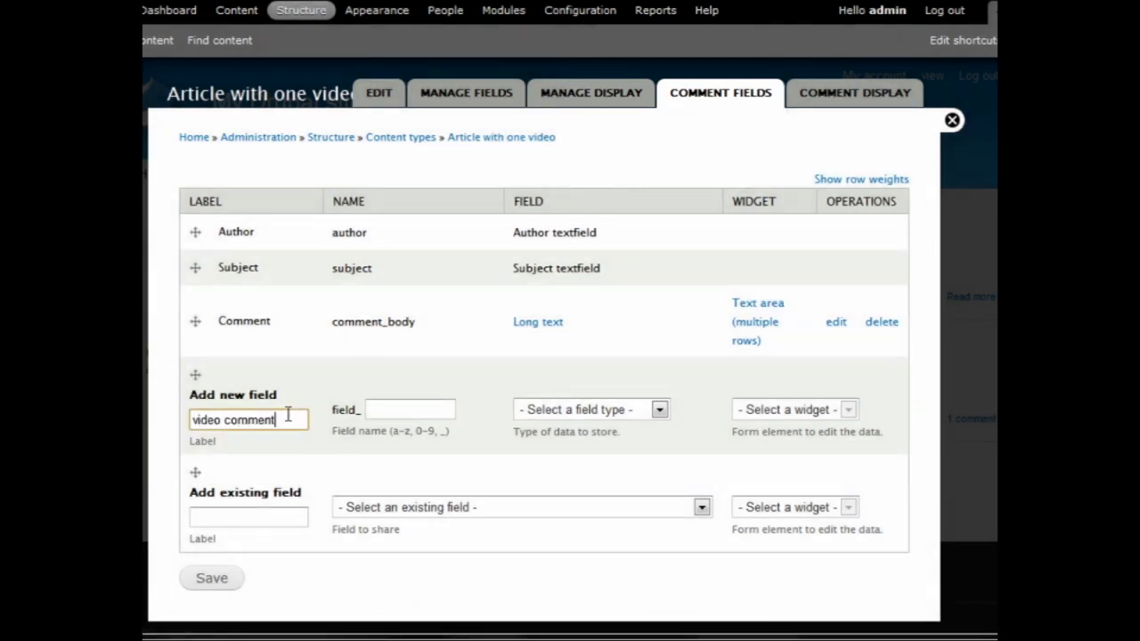
pyautogui.press('Tab')
pyautogui.write('comment')
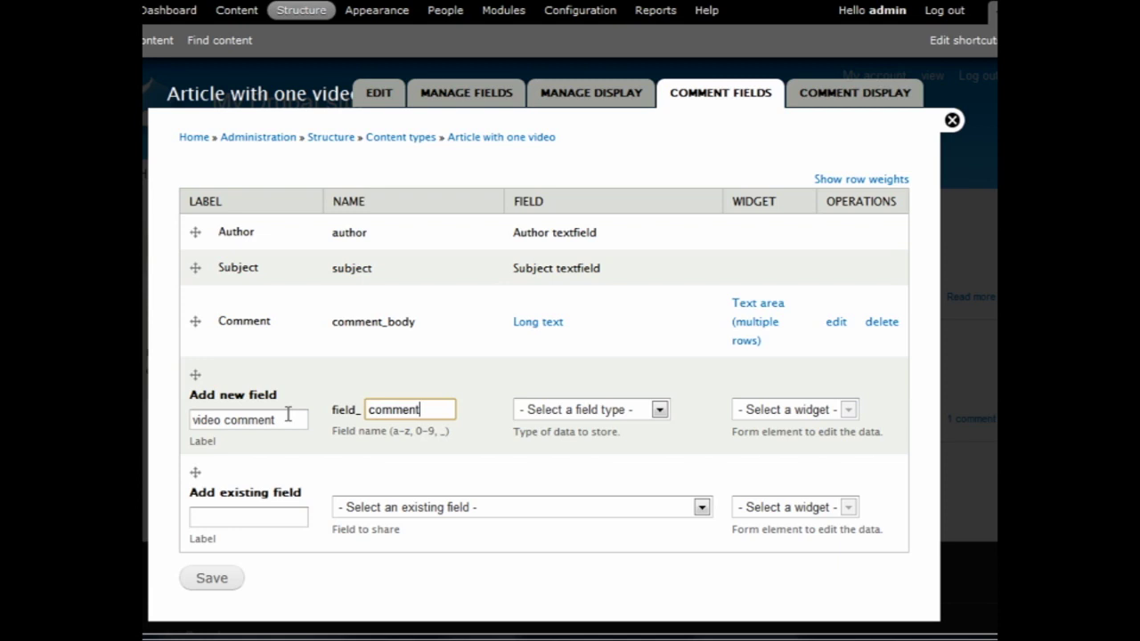
pyautogui.write('_with_video')
pyautogui.press('Tab')
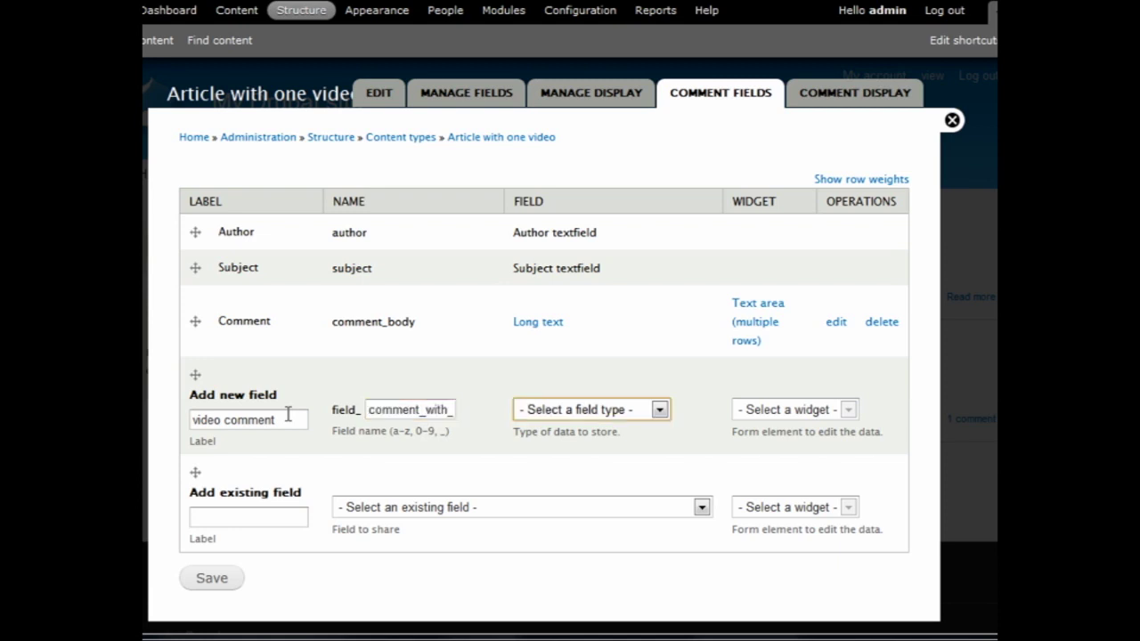
# Step: Make the comment field a Kaltura Media field using the Webcam widget
pyautogui.click(580, 410)
pyautogui.click(587, 538)
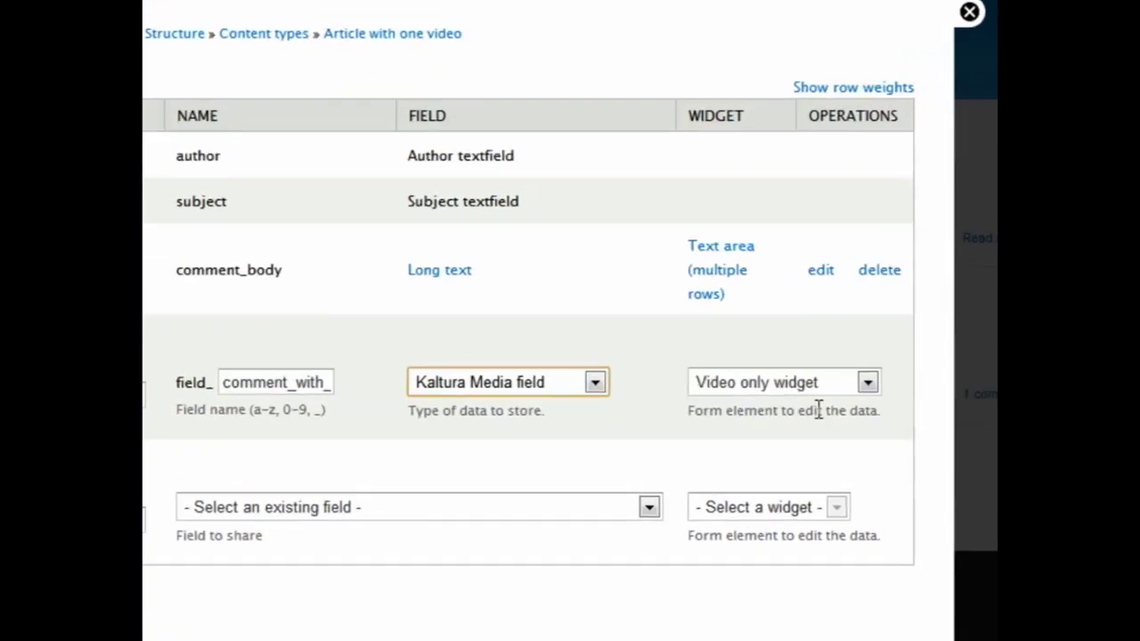
pyautogui.click(797, 406)
pyautogui.click(829, 486)
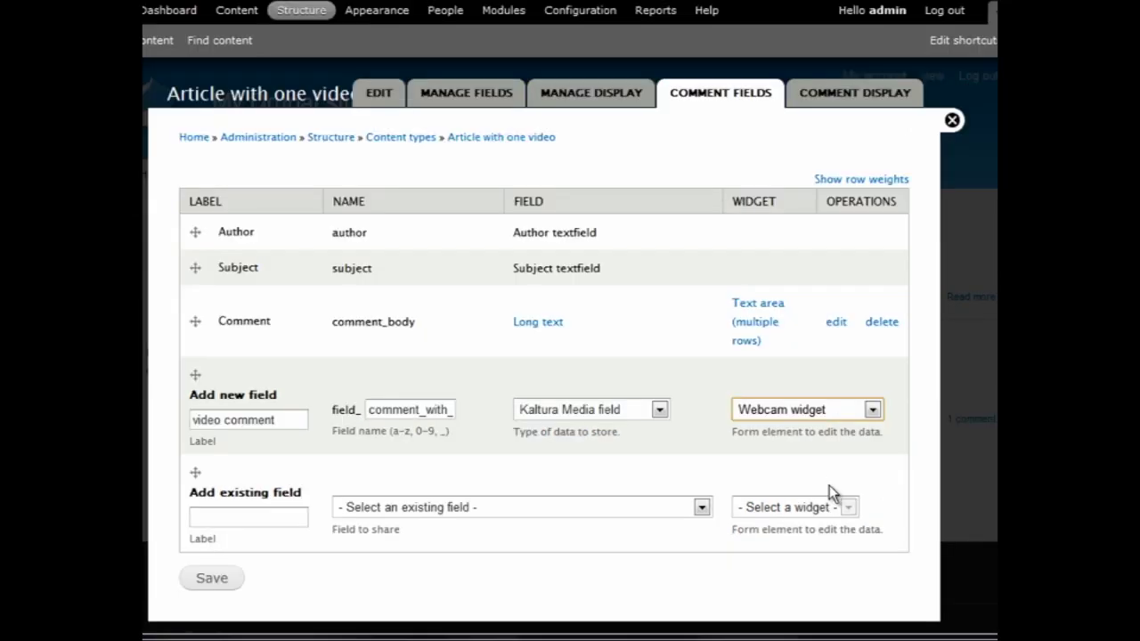
# Step: Save the field, choose the player with no share button, and set player width 180
pyautogui.click(216, 579)
pyautogui.click(371, 250)
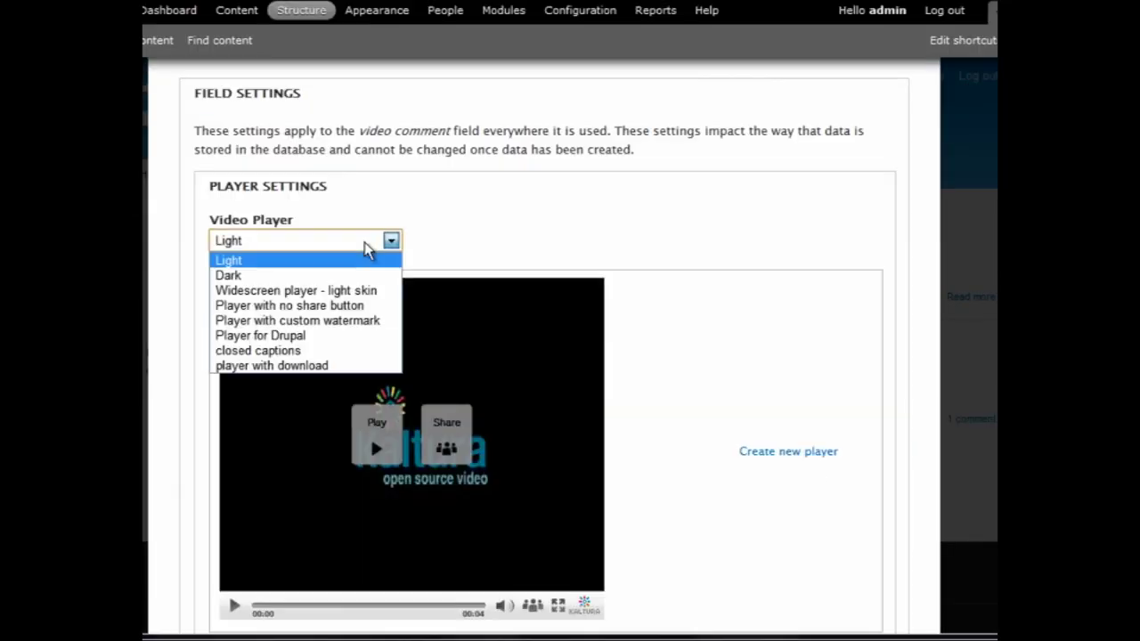
pyautogui.click(349, 306)
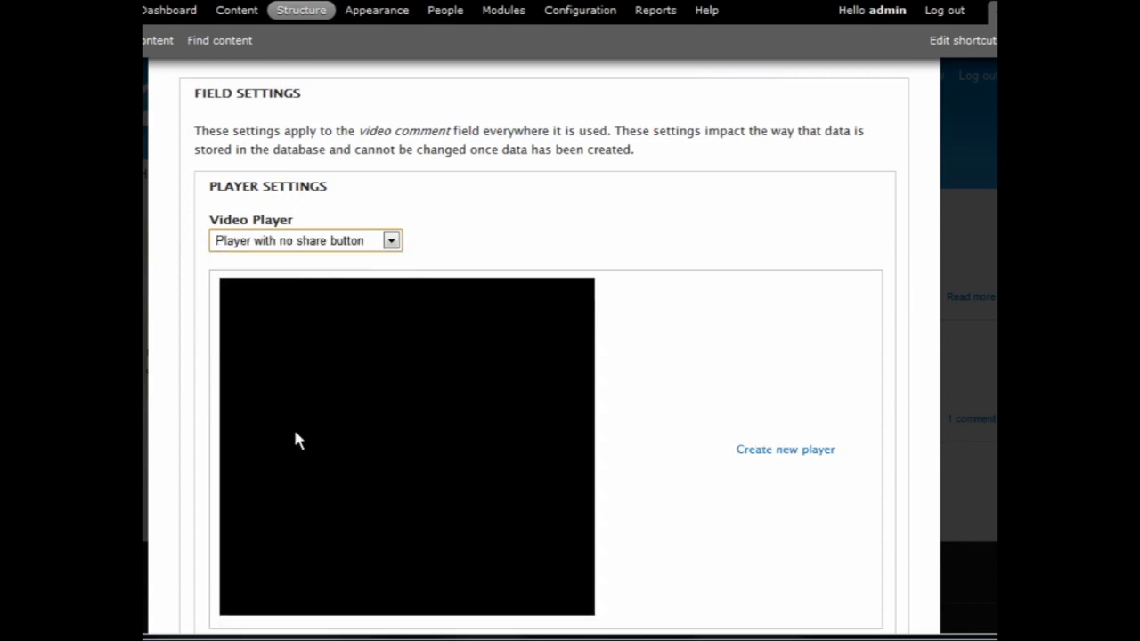
pyautogui.scroll(-2, 294, 430)
pyautogui.scroll(-2, 297, 439)
pyautogui.click(228, 489)
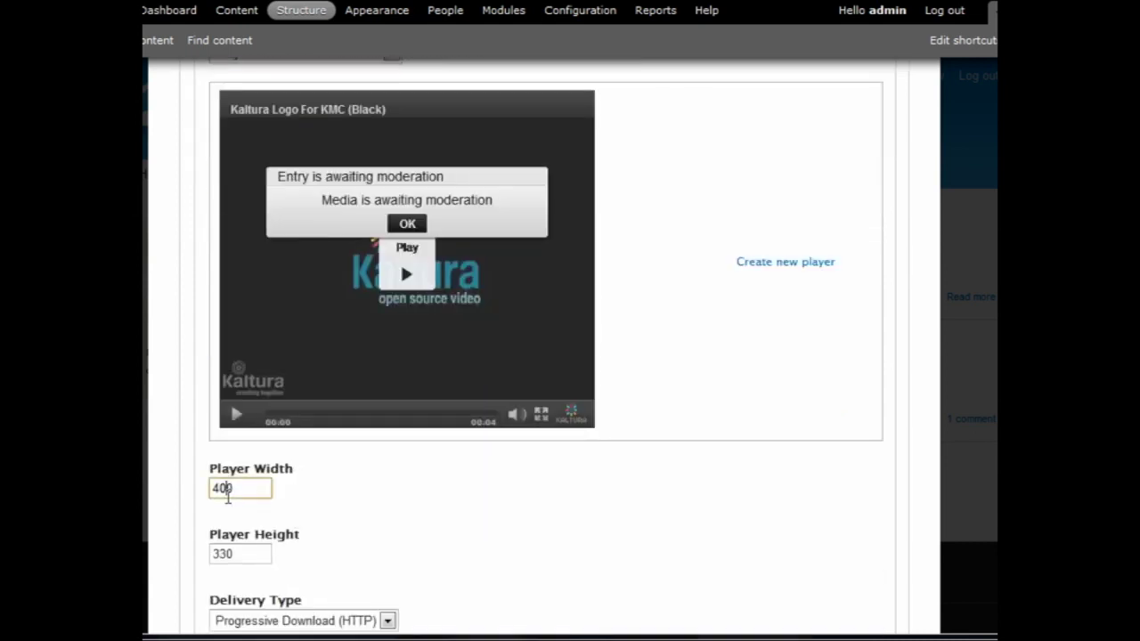
pyautogui.doubleClick(230, 496)
pyautogui.write('180')
pyautogui.press('Tab')
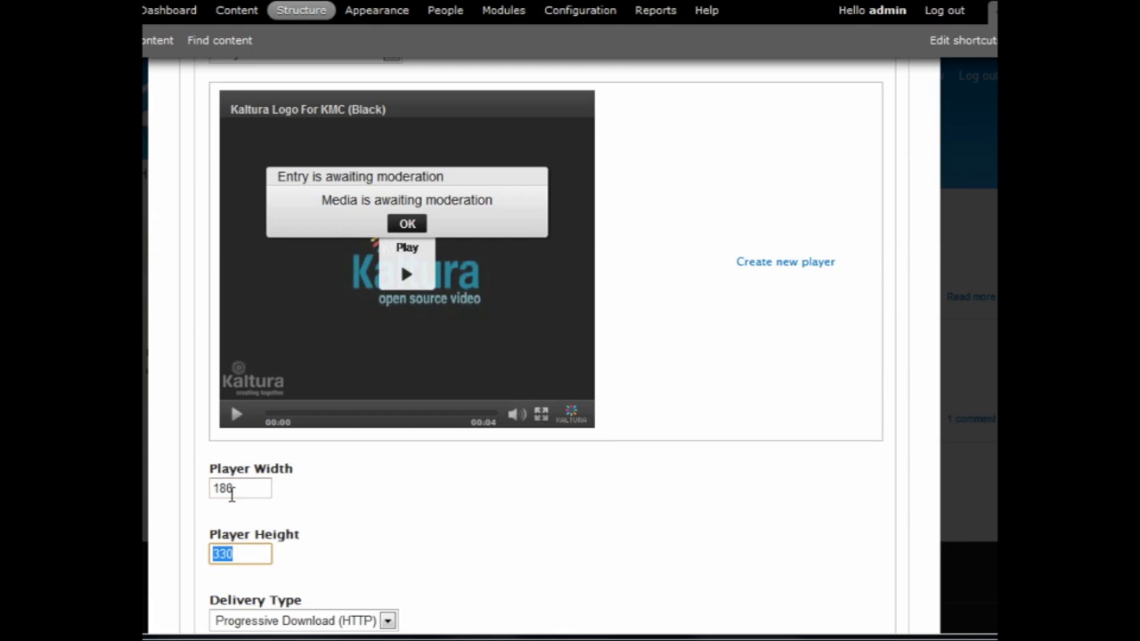
# Step: Set player height 120, then start an Article with one video titled 'My new video trailer'
pyautogui.write('120')
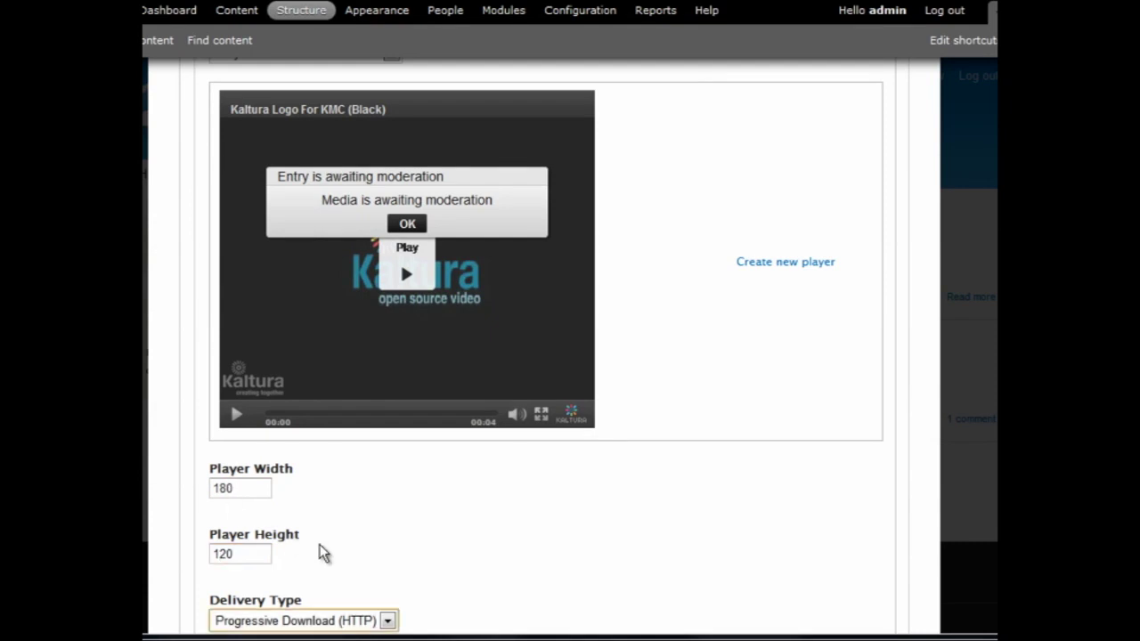
pyautogui.scroll(-3, 322, 526)
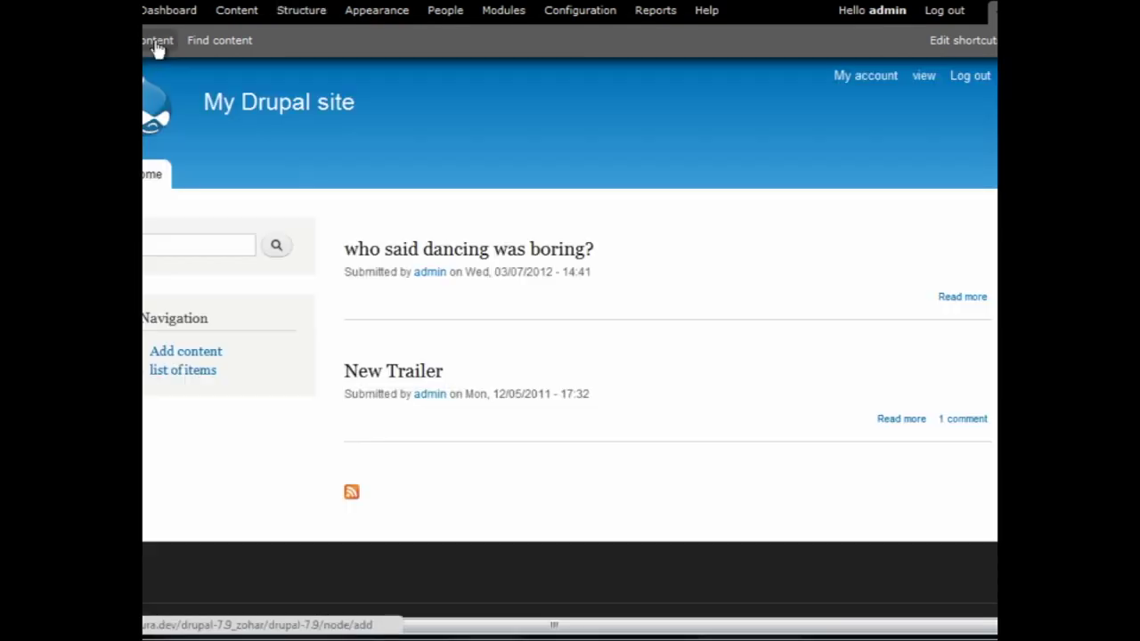
pyautogui.click(157, 45)
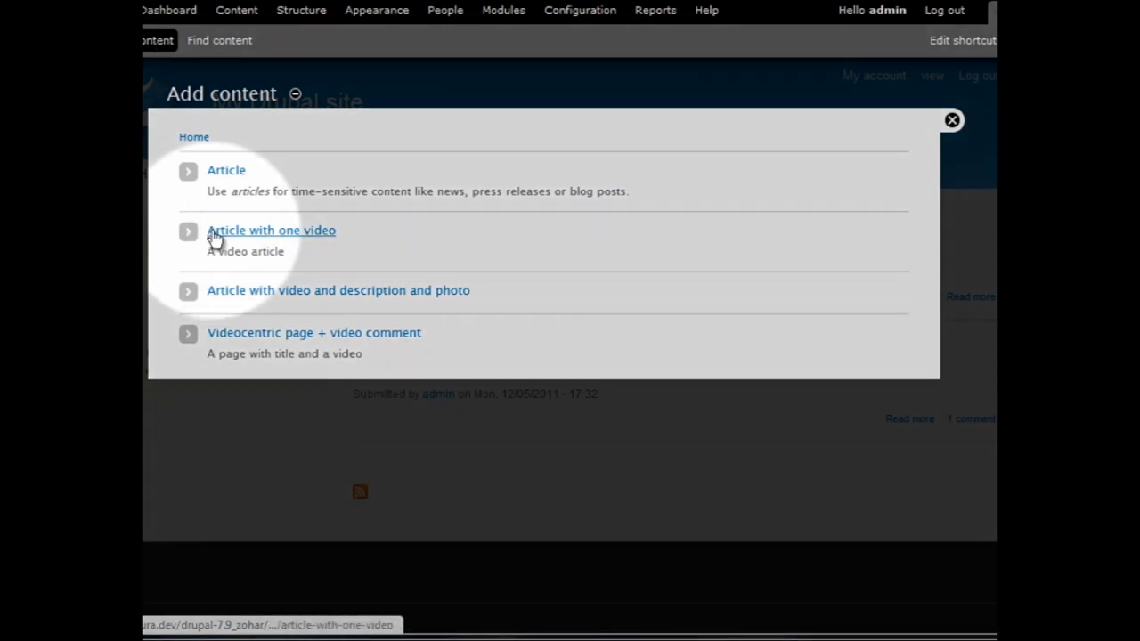
pyautogui.click(214, 232)
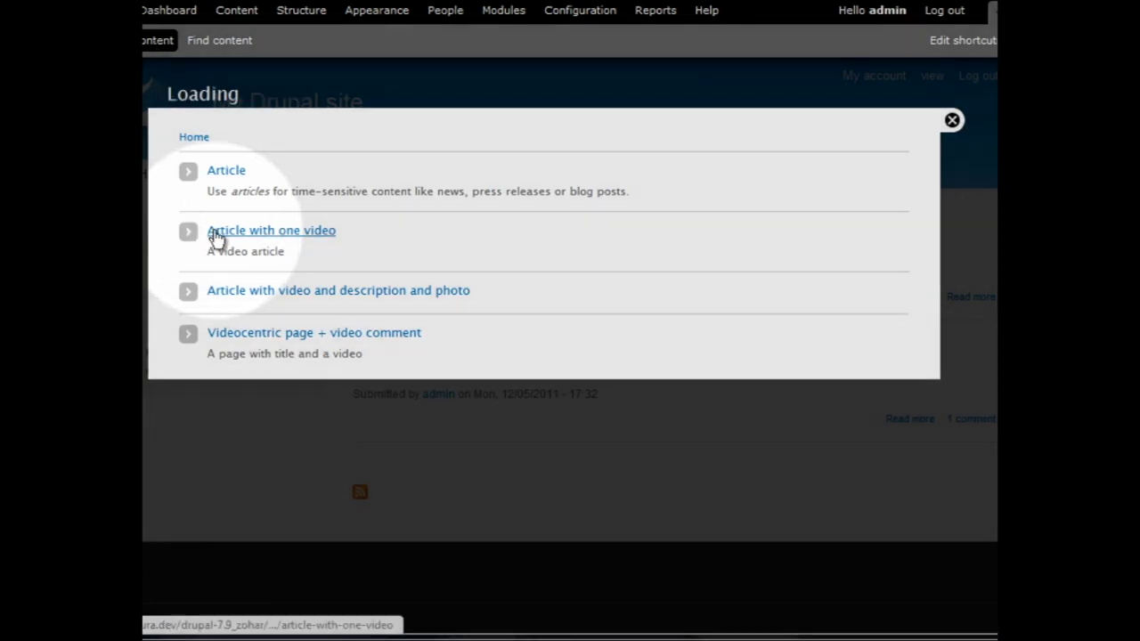
pyautogui.click(226, 188)
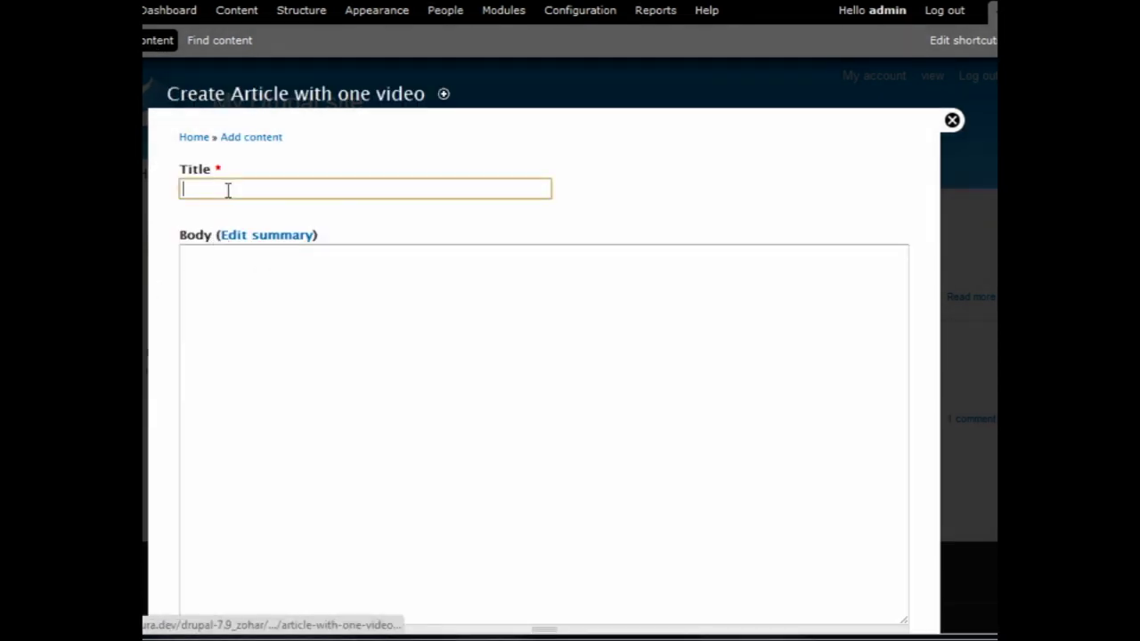
pyautogui.write('My')
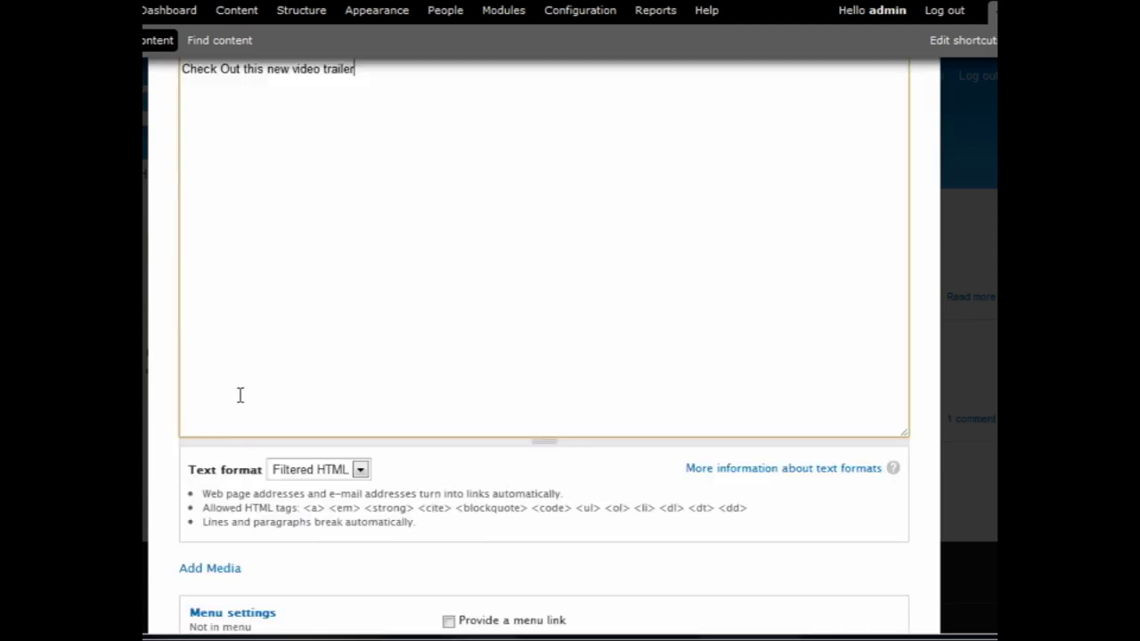
pyautogui.scroll(-3, 245, 413)
# Step: In Add Media, search the library for 'trailer', then pick a new video file to upload
pyautogui.click(237, 389)
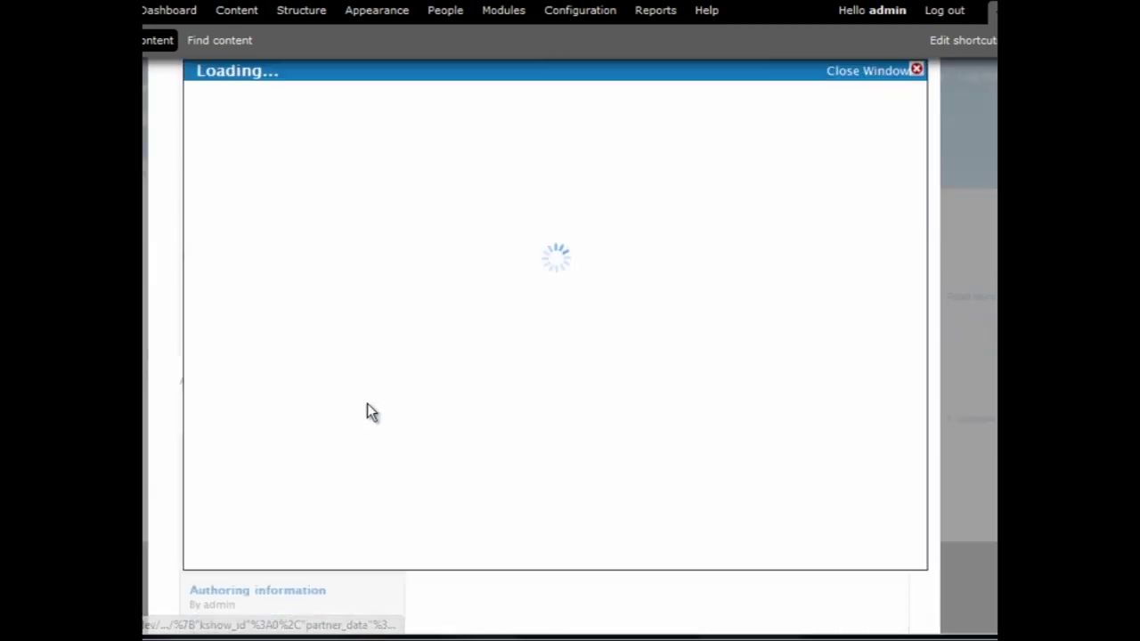
pyautogui.click(352, 133)
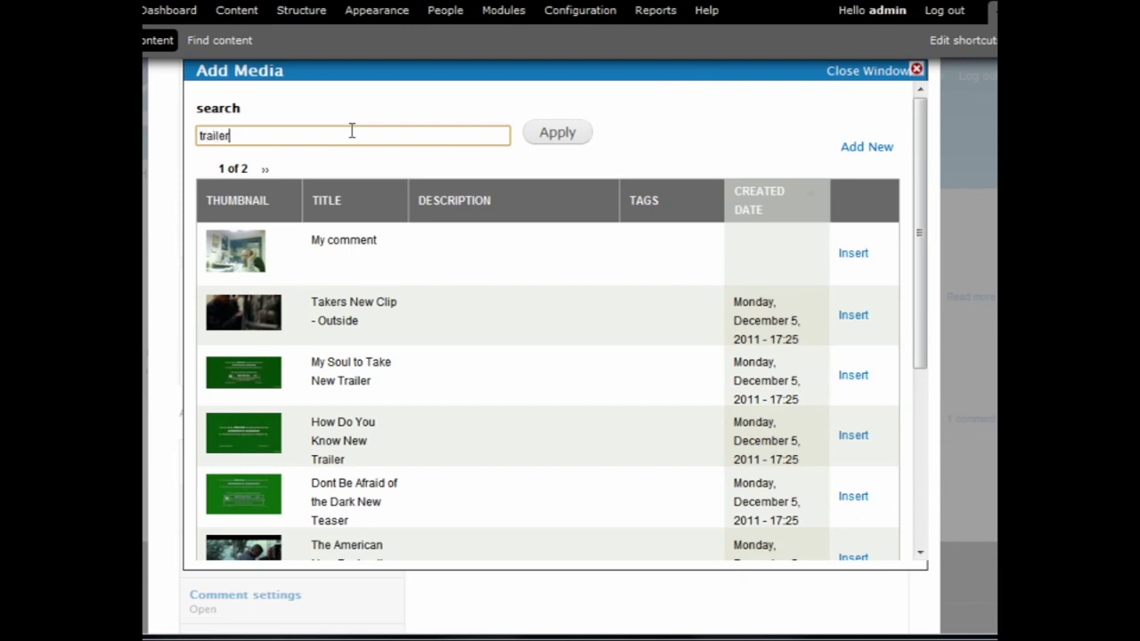
pyautogui.click(539, 135)
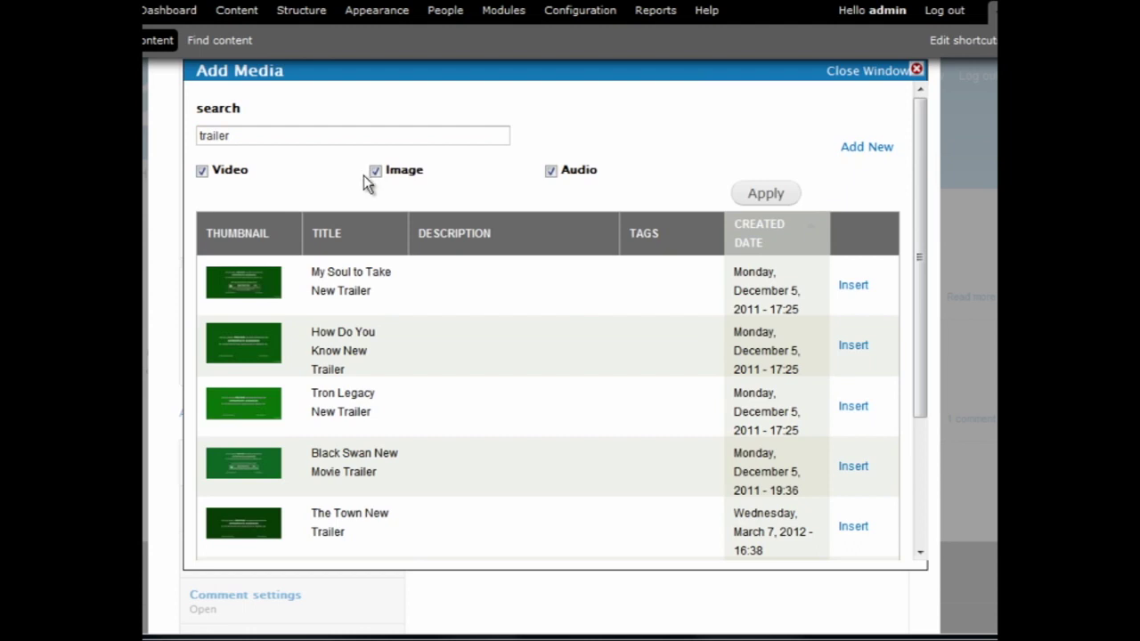
pyautogui.click(257, 331)
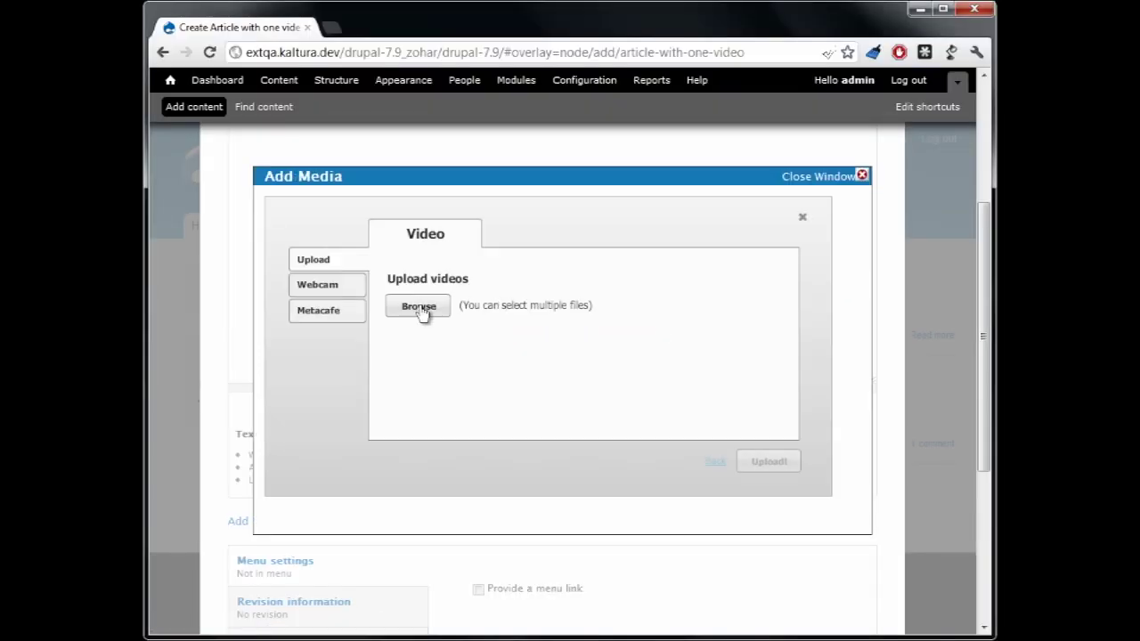
pyautogui.click(422, 309)
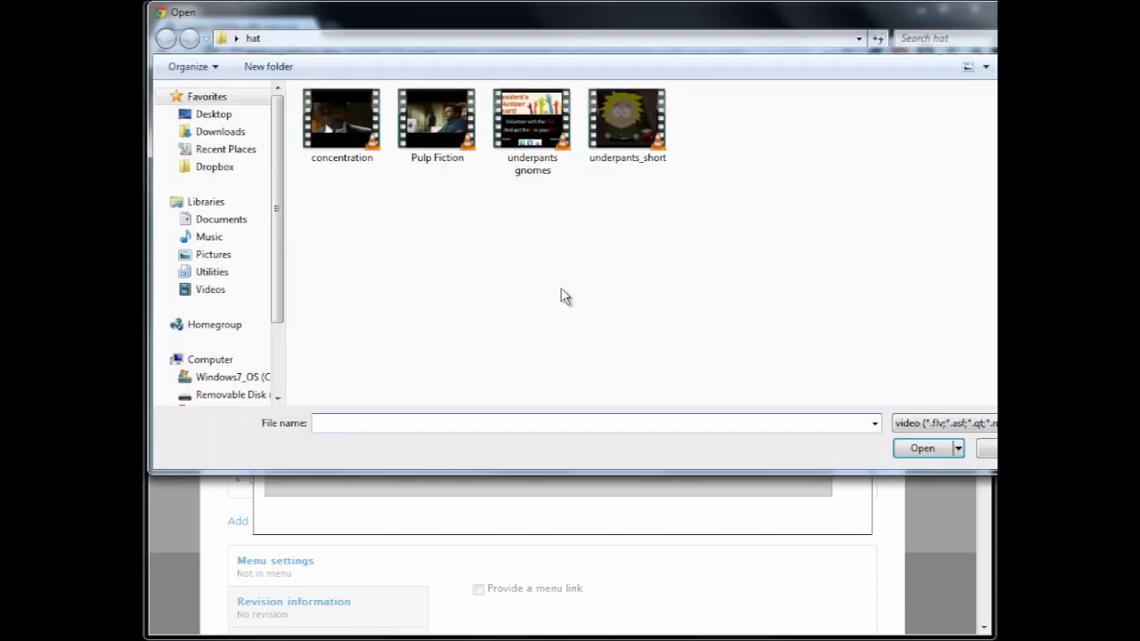
pyautogui.click(436, 120)
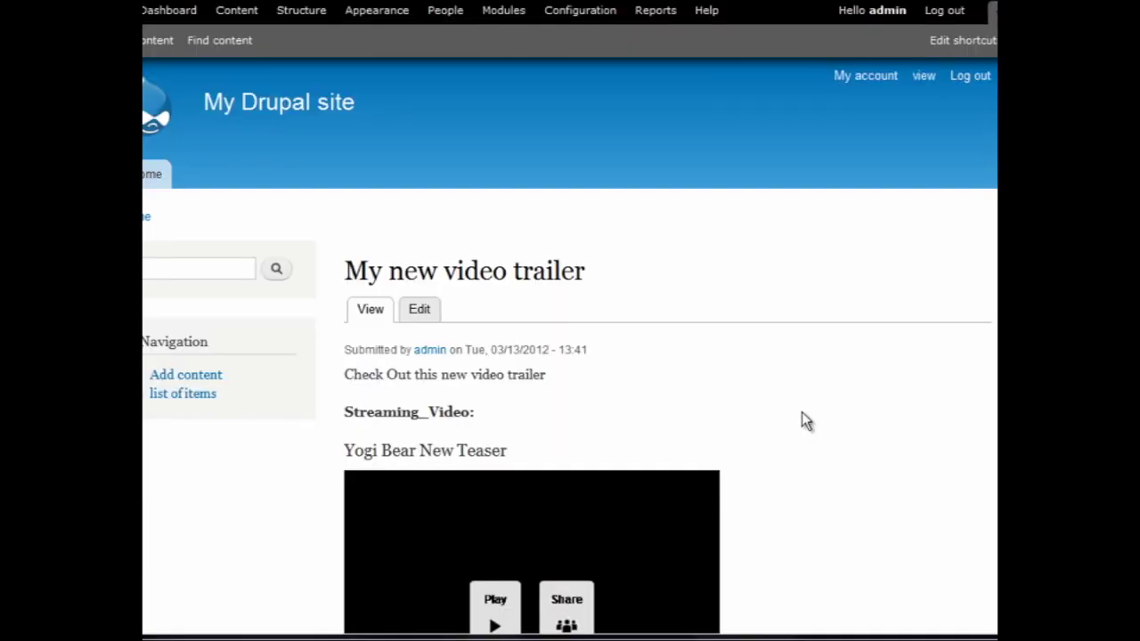
# Step: Play the article's trailer video, then pause it
pyautogui.scroll(-1, 802, 419)
pyautogui.scroll(-1, 802, 413)
pyautogui.click(500, 432)
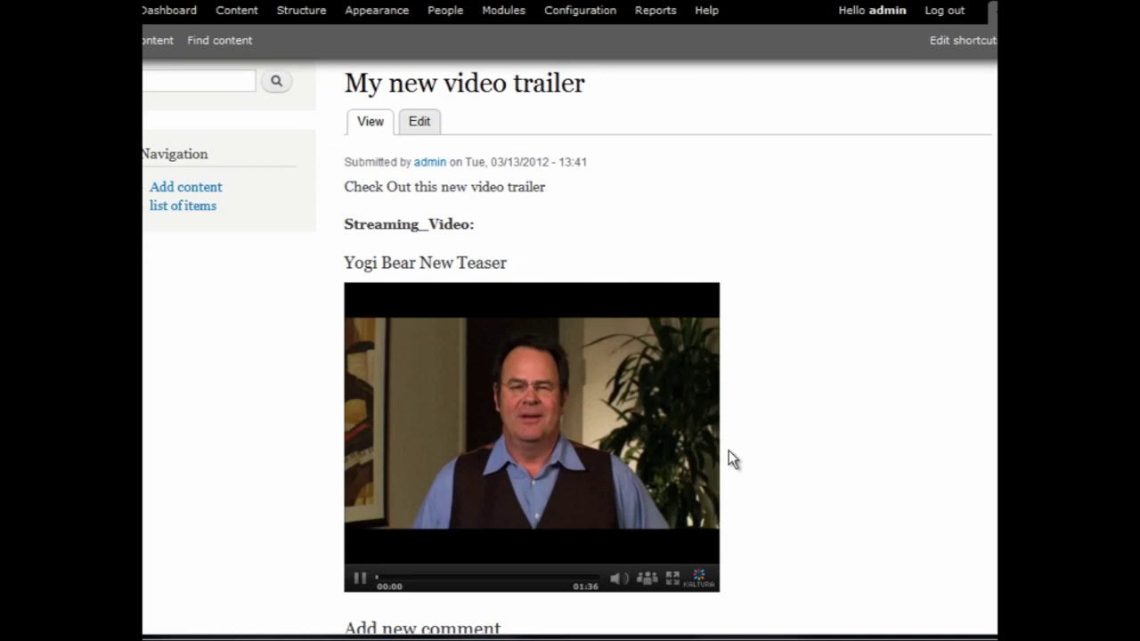
pyautogui.click(365, 506)
pyautogui.scroll(-5, 380, 507)
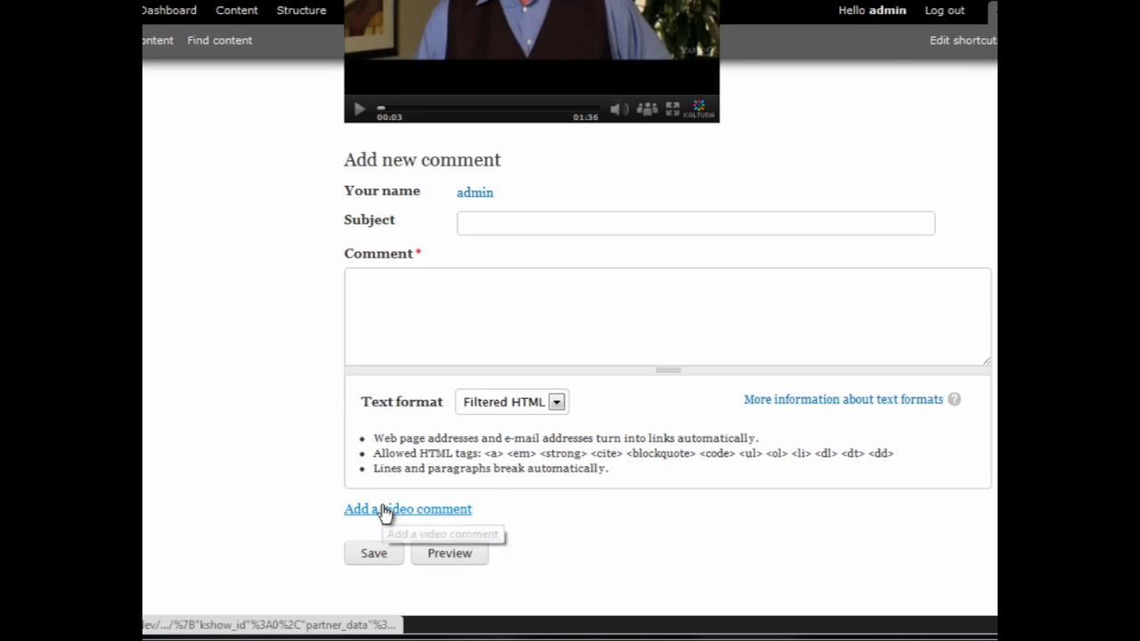
# Step: Record a short webcam video comment using the Integrated Camera
pyautogui.click(385, 511)
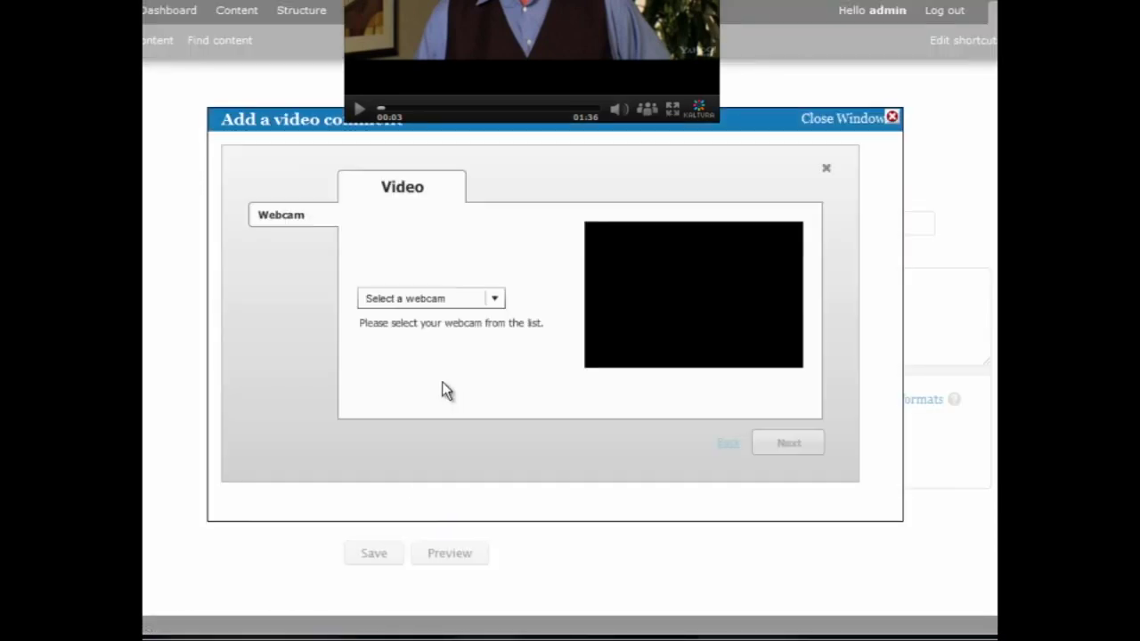
pyautogui.click(442, 301)
pyautogui.click(414, 315)
pyautogui.click(718, 399)
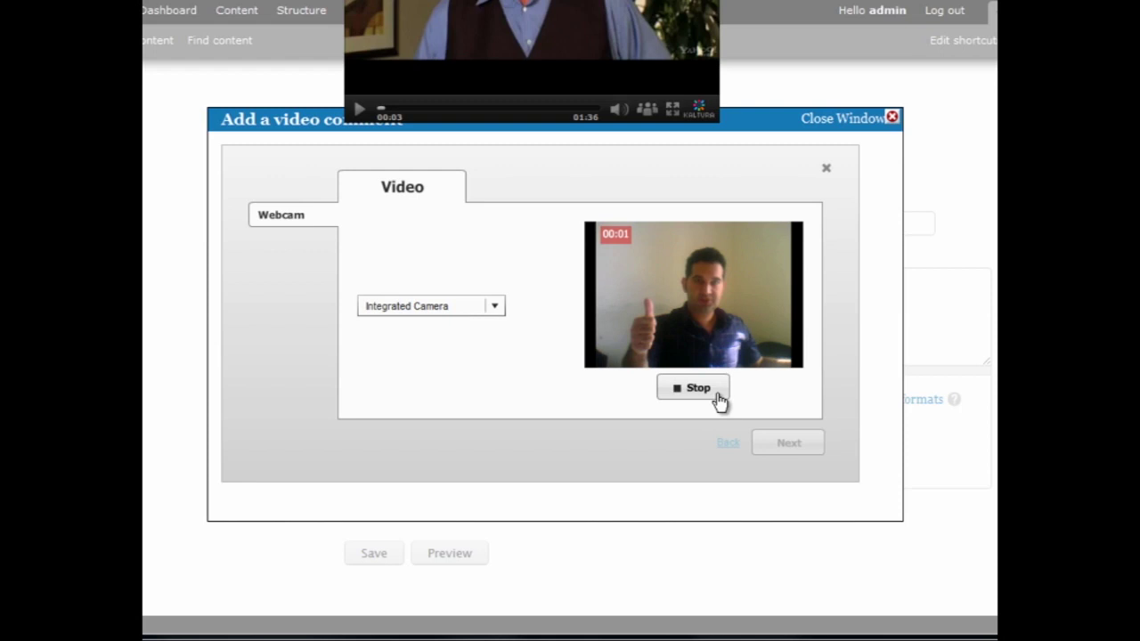
pyautogui.click(718, 399)
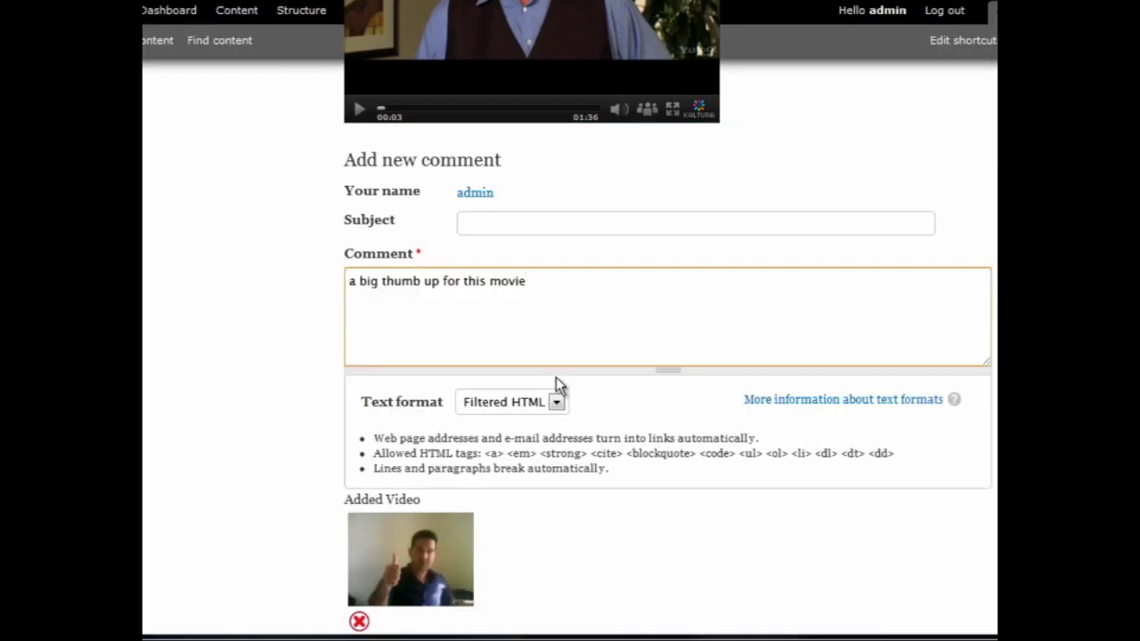
# Step: Post the comment 'a big thumb up for this movie' and play its recorded video
pyautogui.scroll(-3, 556, 384)
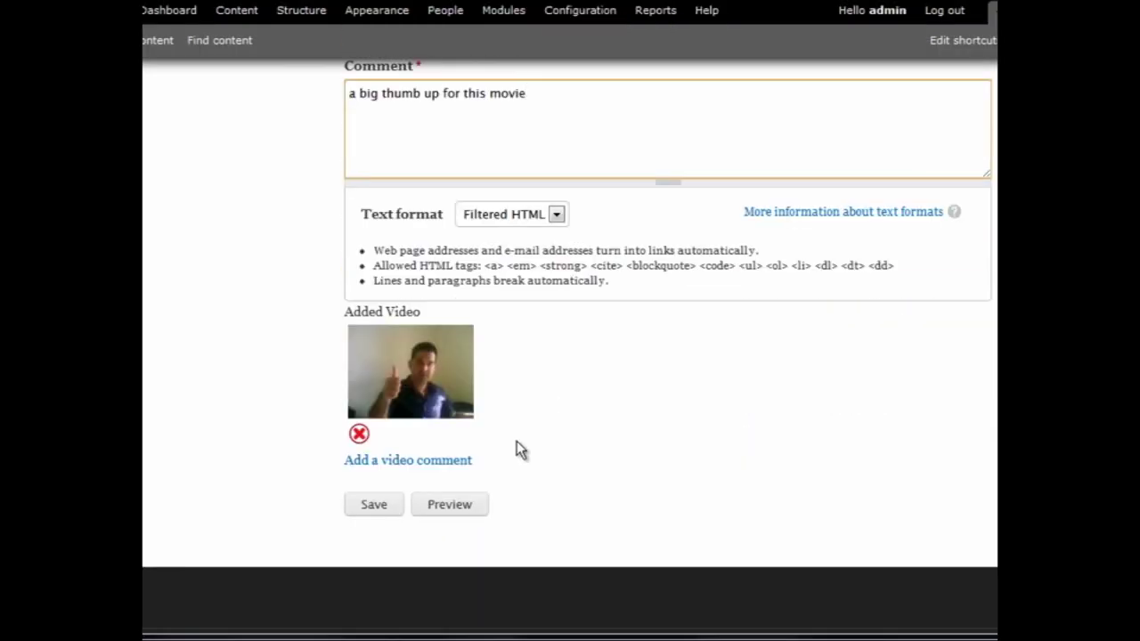
pyautogui.click(396, 509)
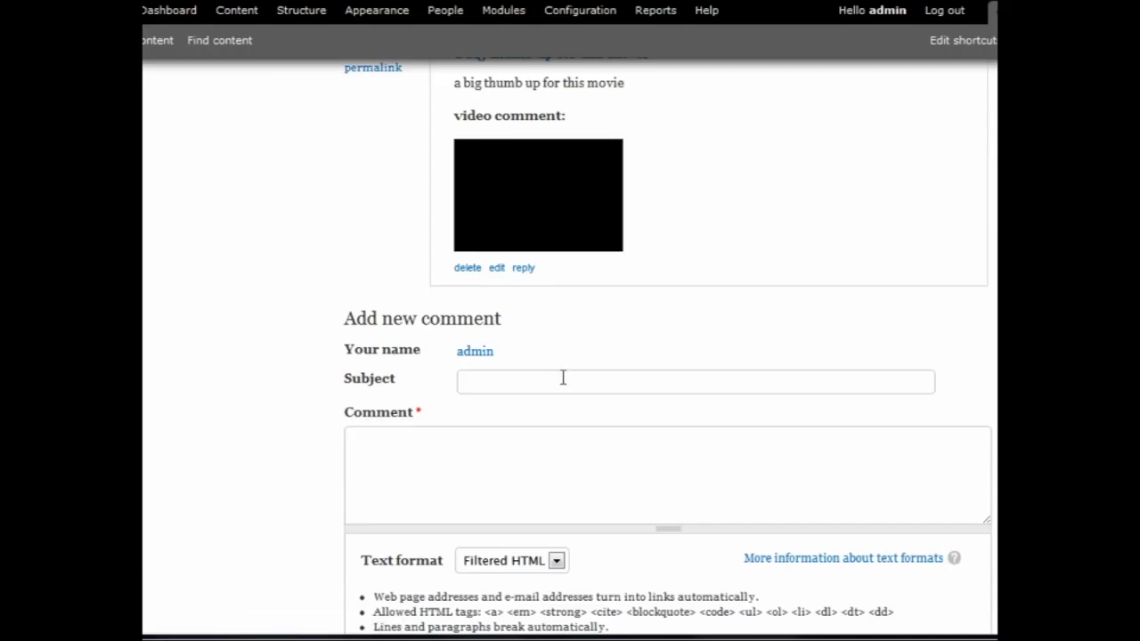
pyautogui.scroll(2, 543, 312)
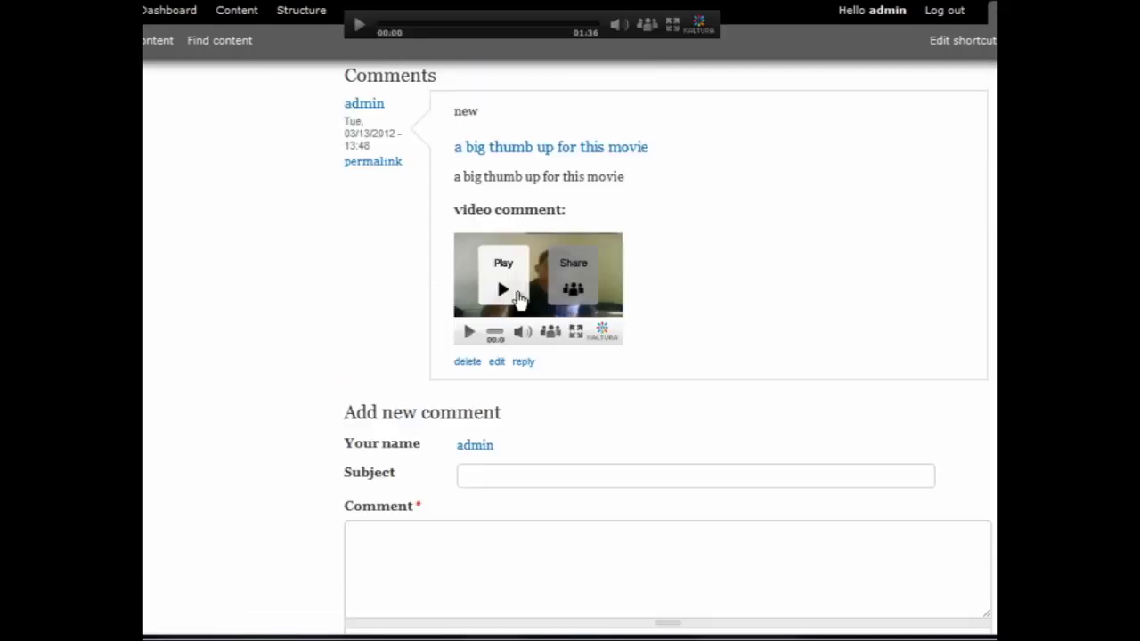
pyautogui.click(503, 290)
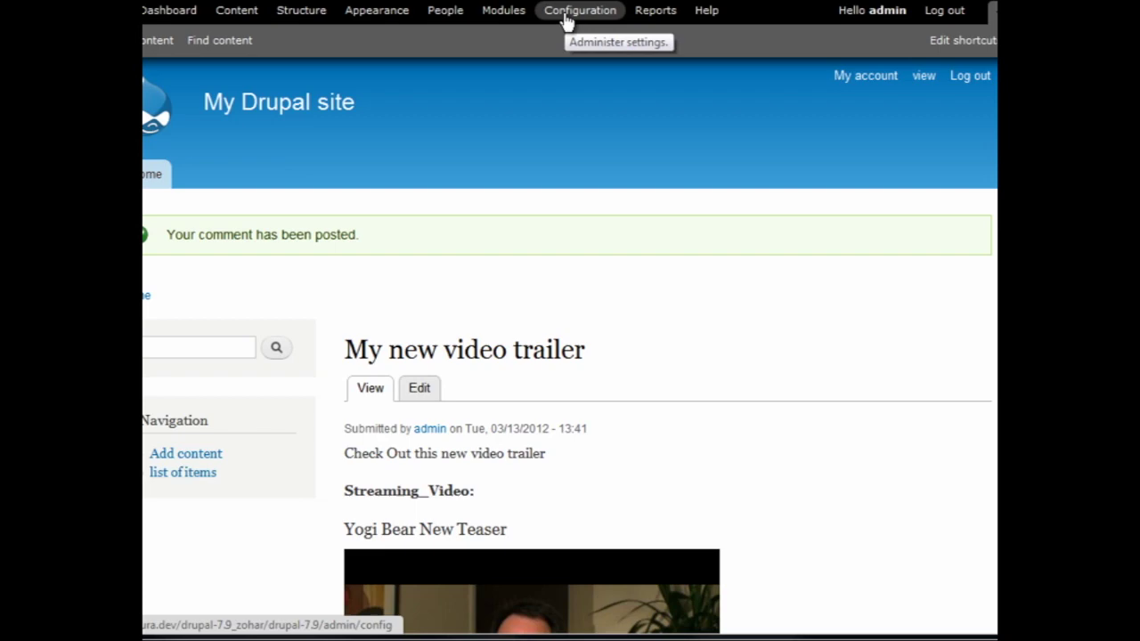
# Step: Open the Kaltura module settings from the Configuration page
pyautogui.click(567, 20)
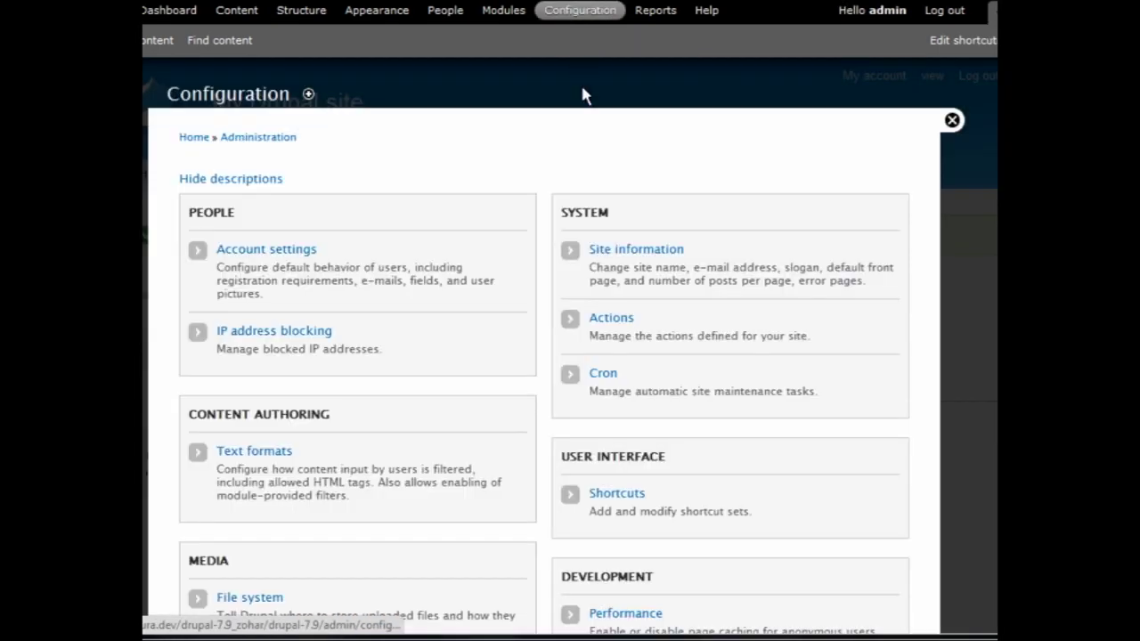
pyautogui.scroll(-5, 512, 177)
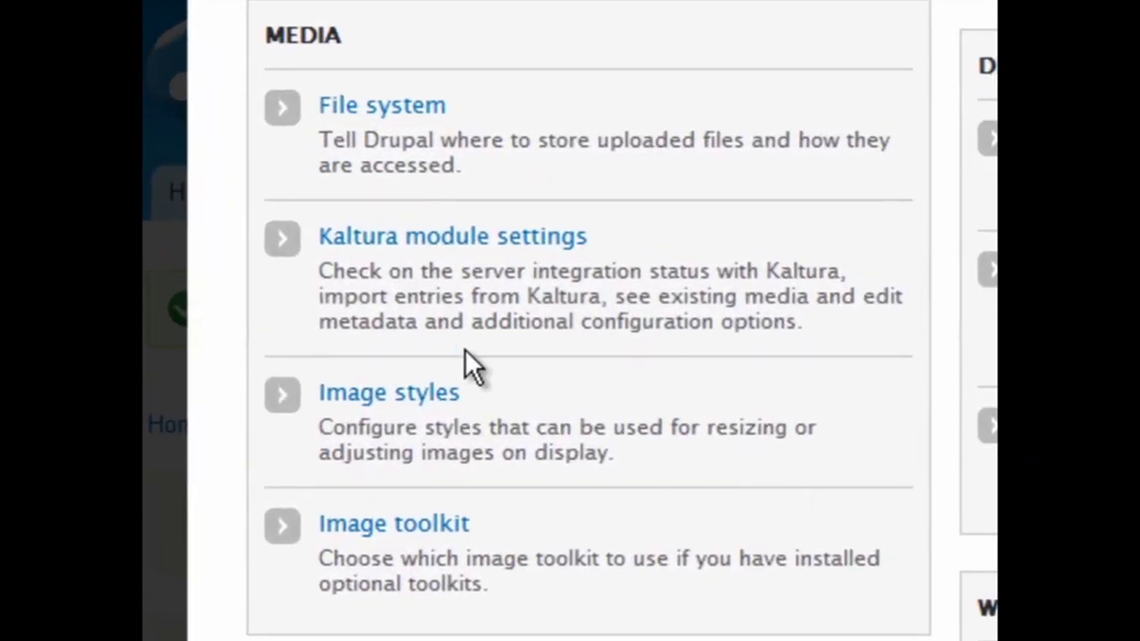
pyautogui.click(454, 237)
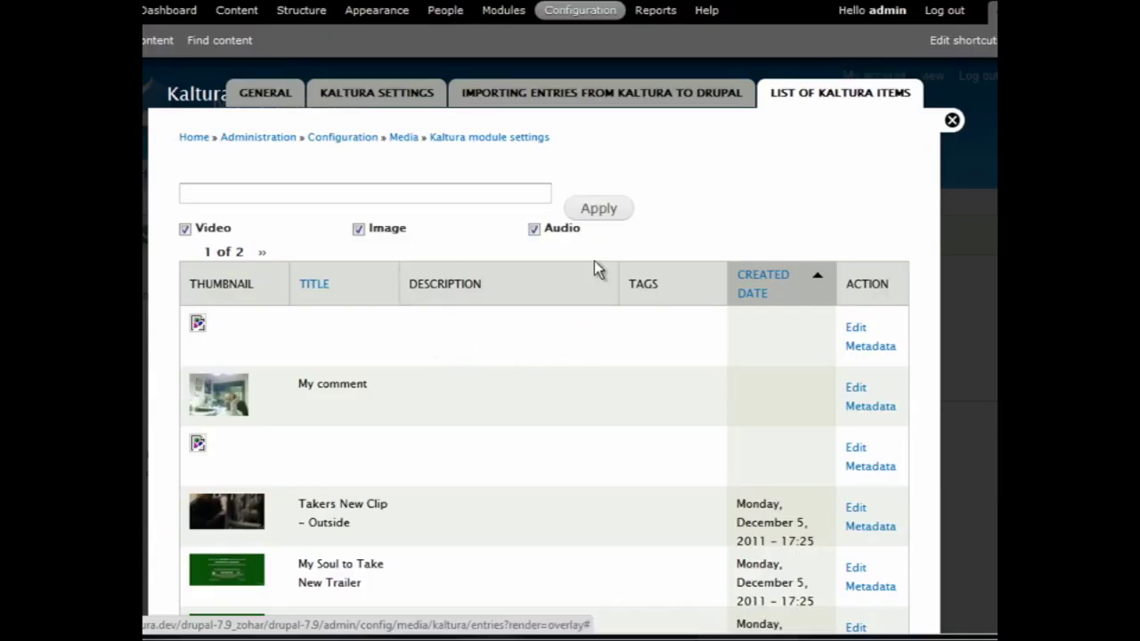
# Step: Browse the Kaltura items list and Importing Entries tab, then go to Structure
pyautogui.scroll(-4, 419, 341)
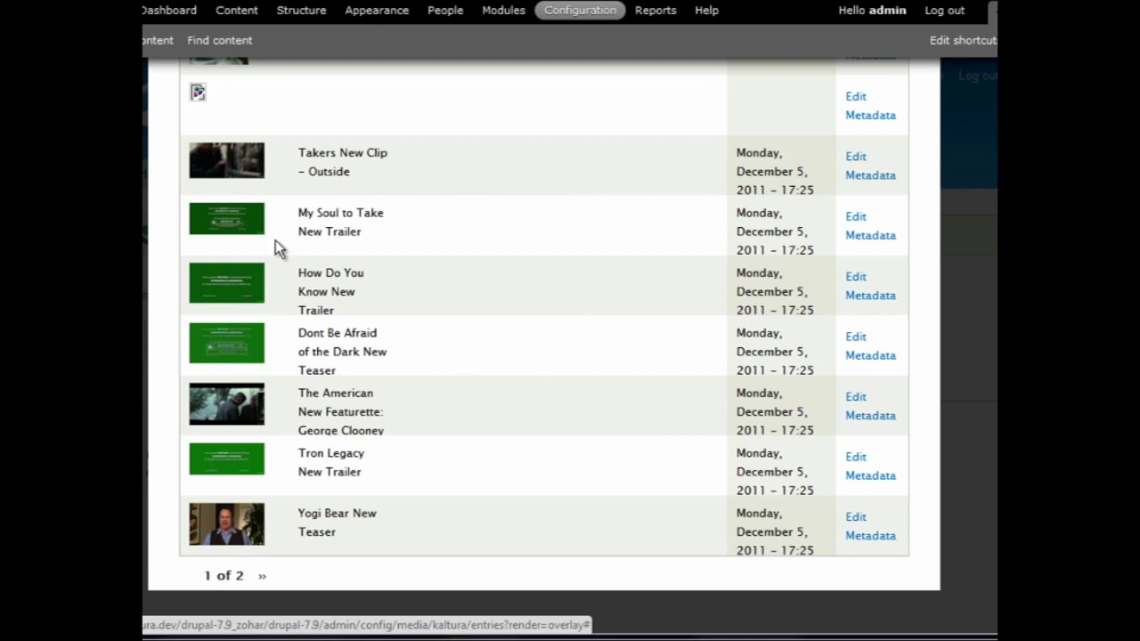
pyautogui.moveTo(210, 161)
pyautogui.scroll(1, 206, 155)
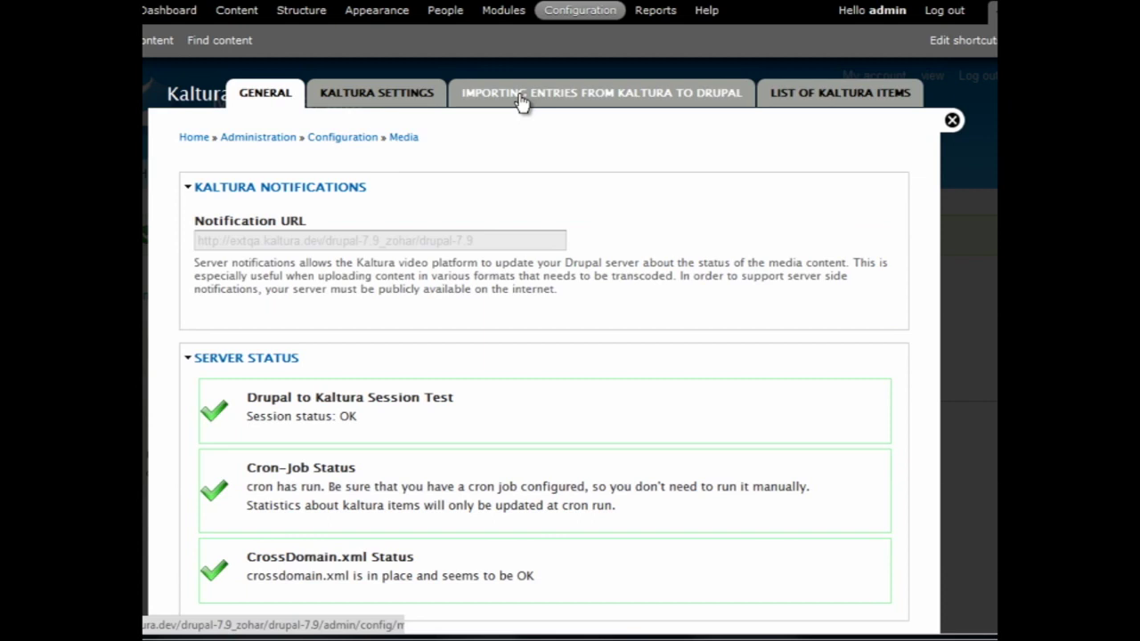
pyautogui.click(522, 104)
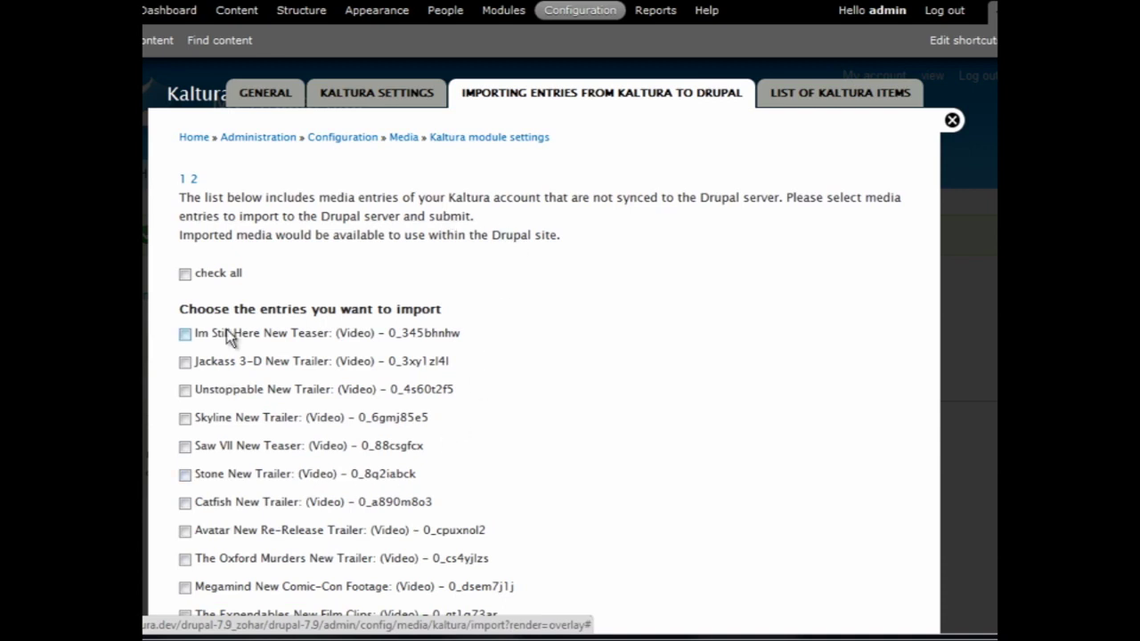
pyautogui.click(303, 11)
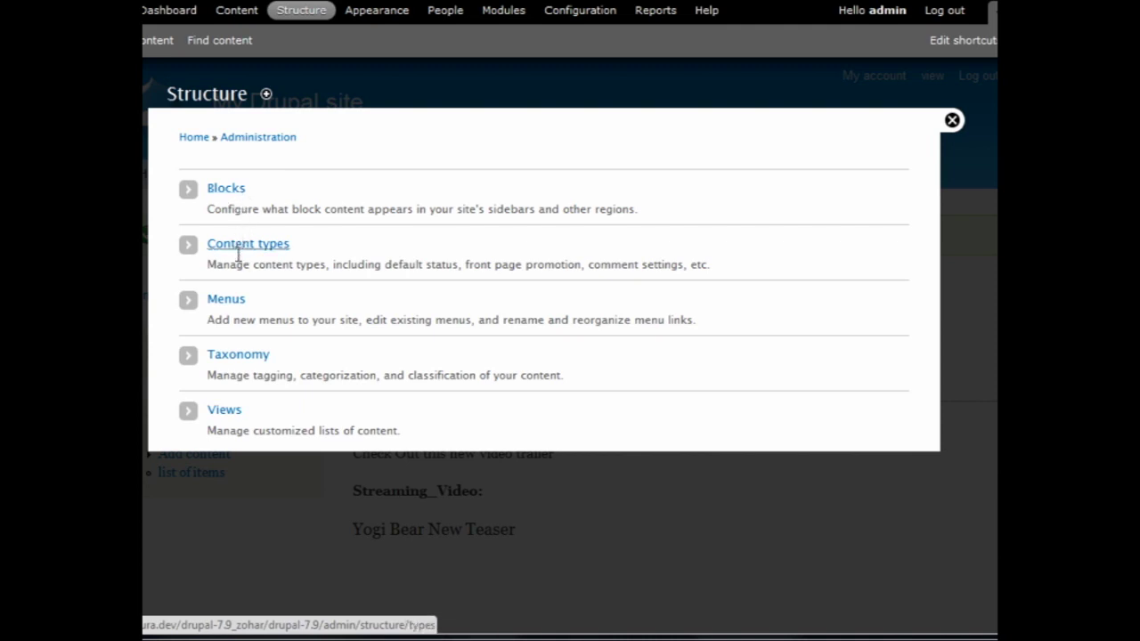
# Step: From the site's views list, start editing the kaltura most popular videos view
pyautogui.click(234, 411)
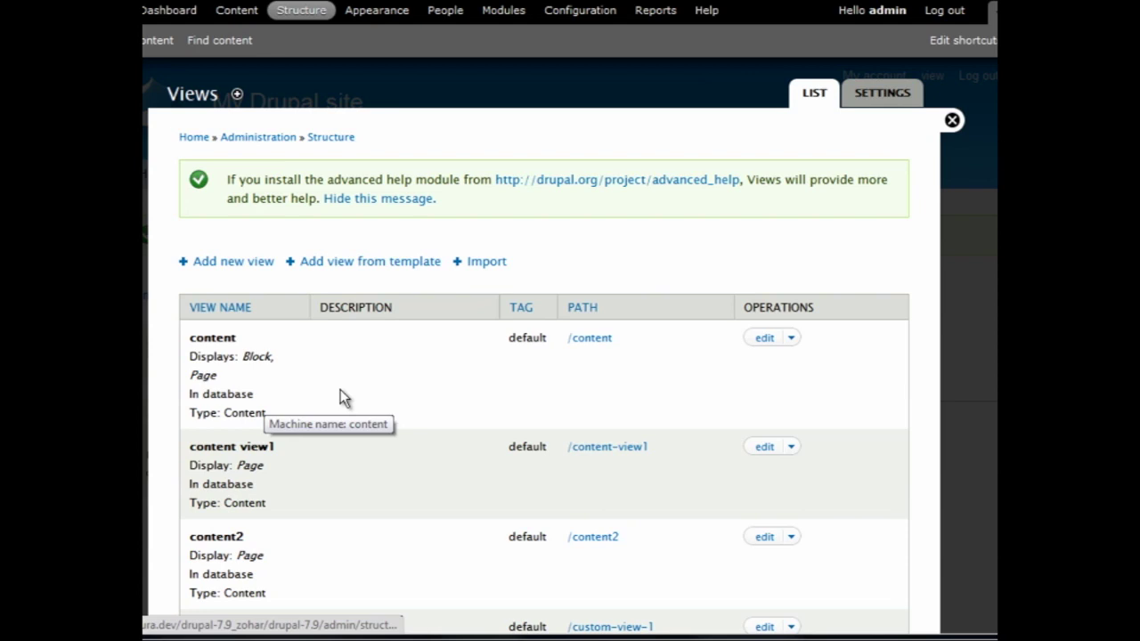
pyautogui.scroll(-4, 344, 400)
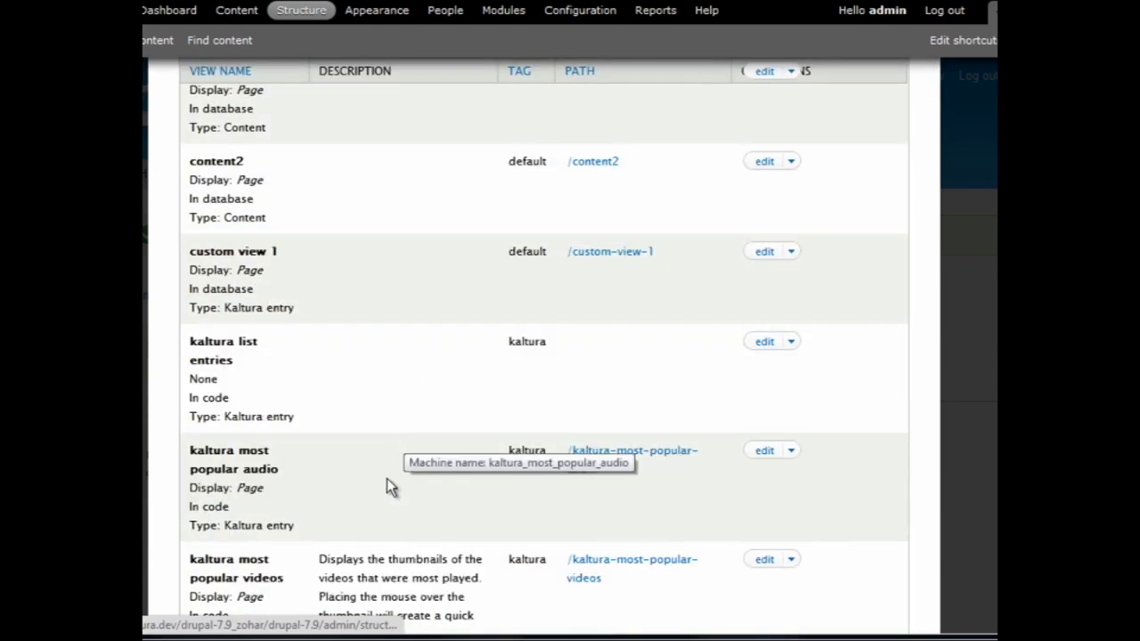
pyautogui.scroll(-1, 386, 476)
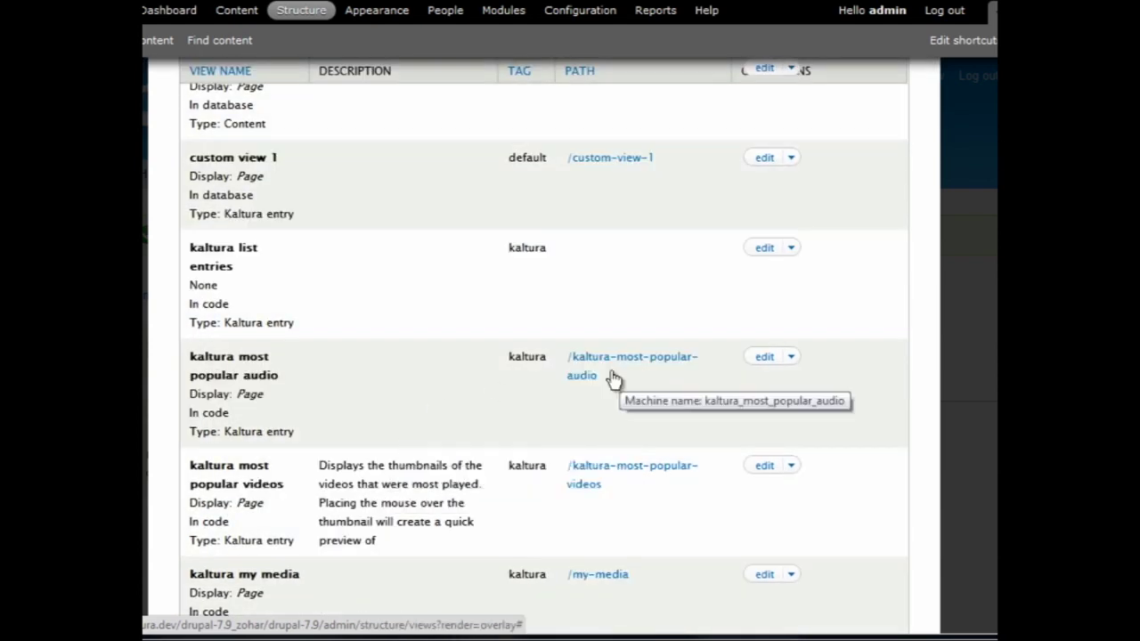
pyautogui.scroll(-1, 655, 526)
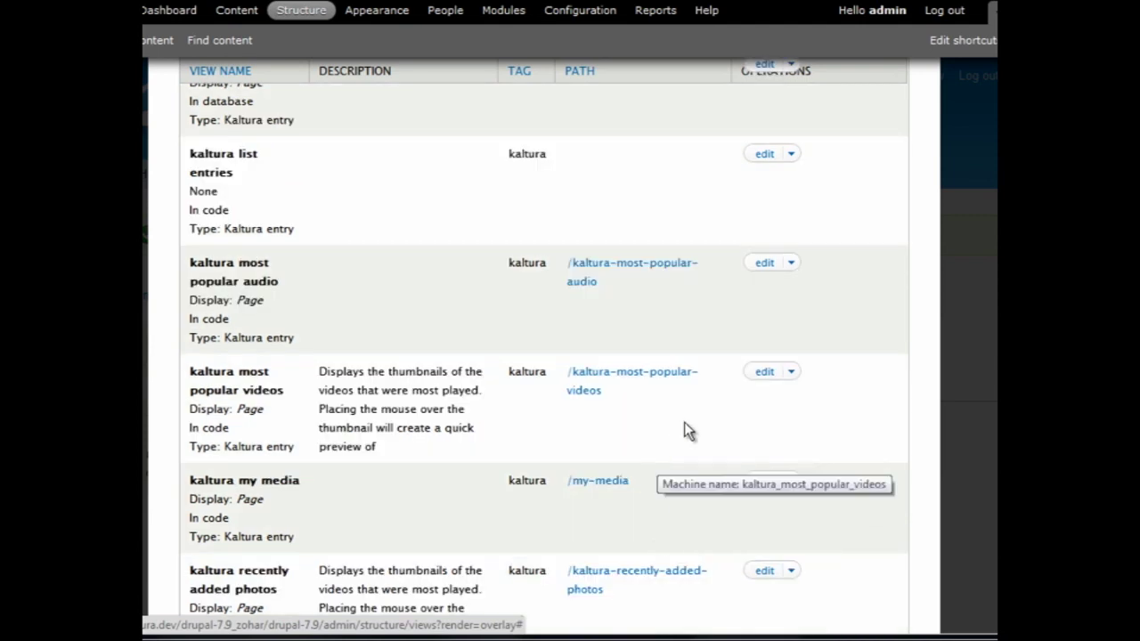
pyautogui.click(779, 373)
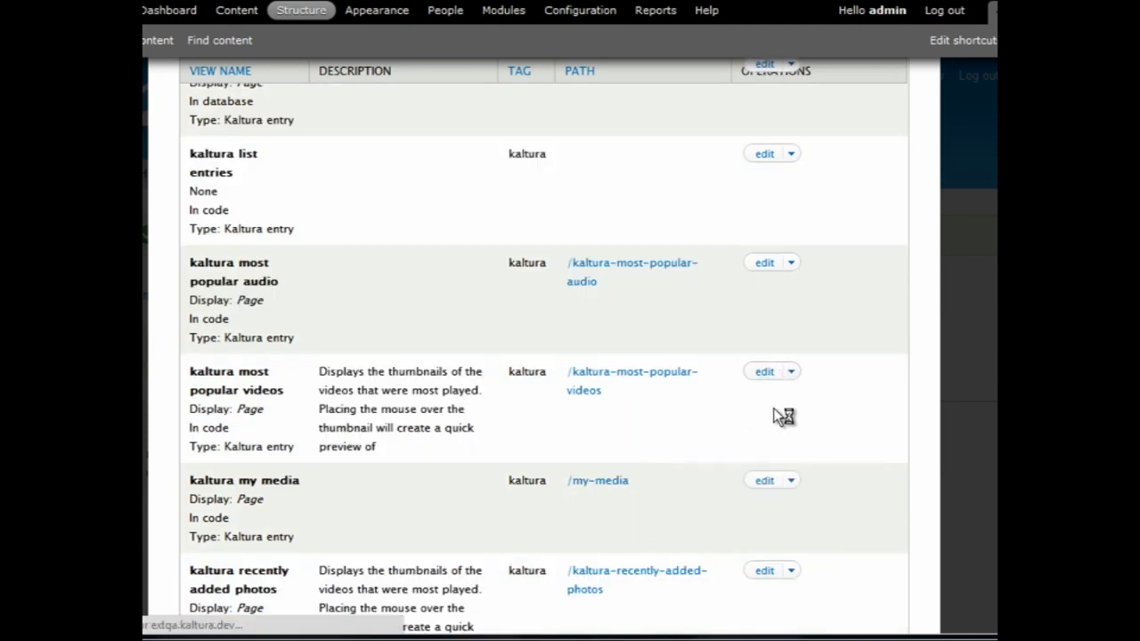
# Step: Look over the Add filter criteria choices, cancel without adding one, and review the remaining settings
pyautogui.scroll(-4, 749, 408)
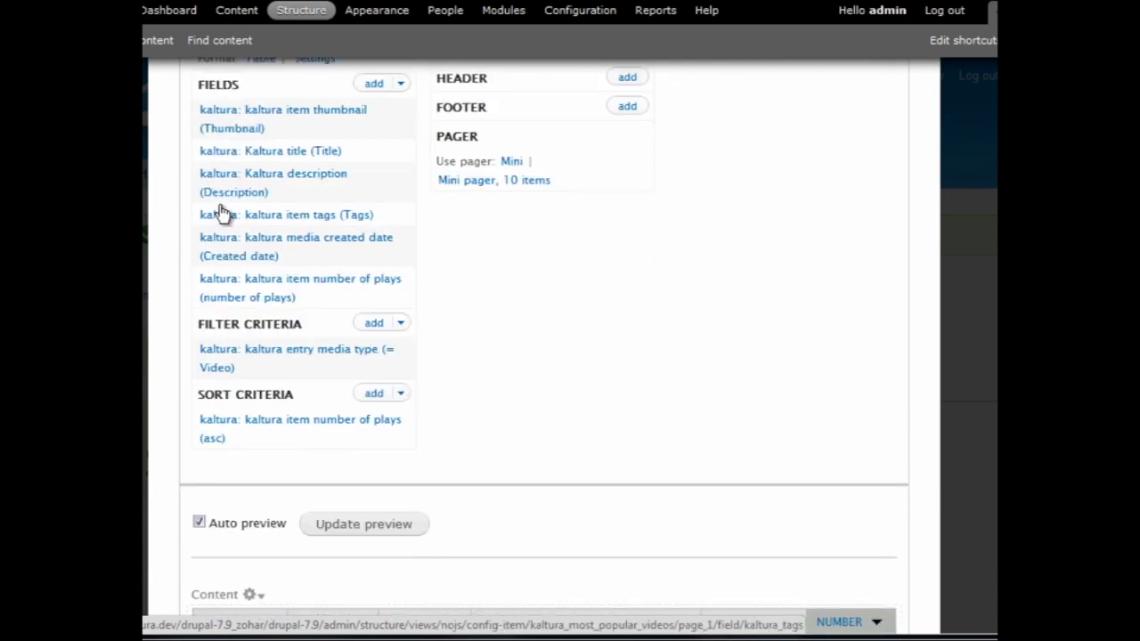
pyautogui.click(381, 323)
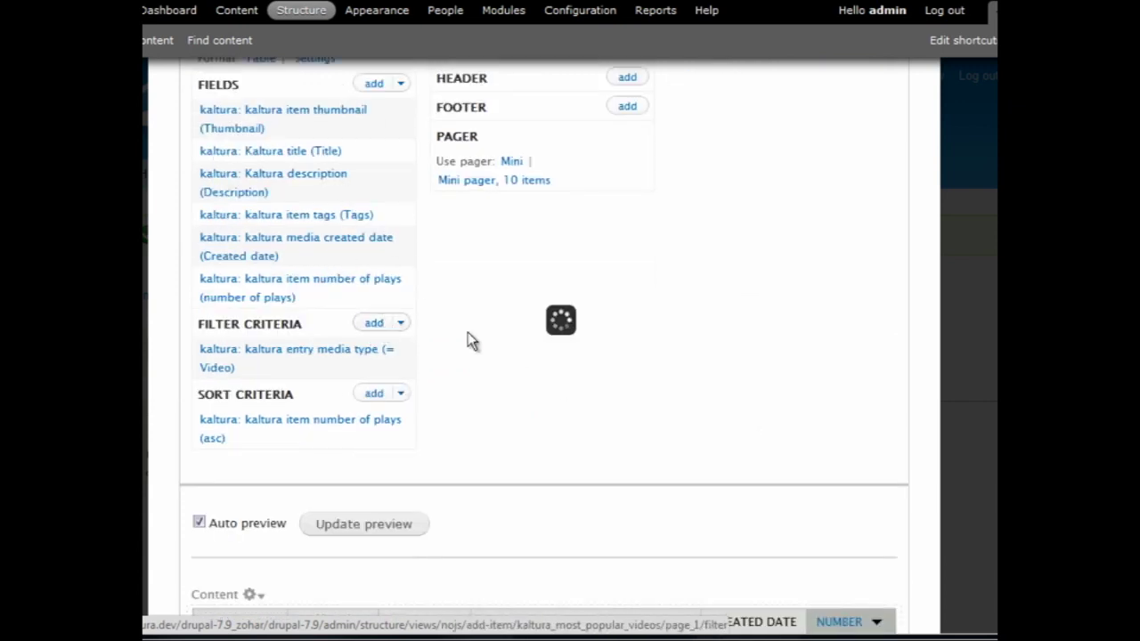
pyautogui.scroll(-2, 390, 287)
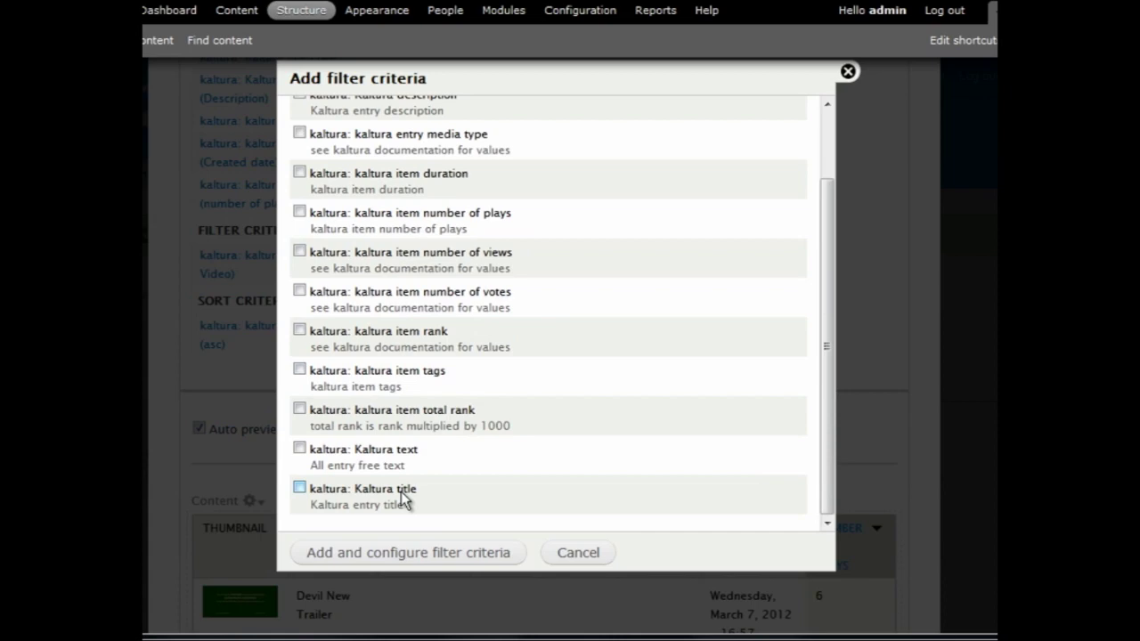
pyautogui.click(578, 554)
pyautogui.scroll(-5, 485, 384)
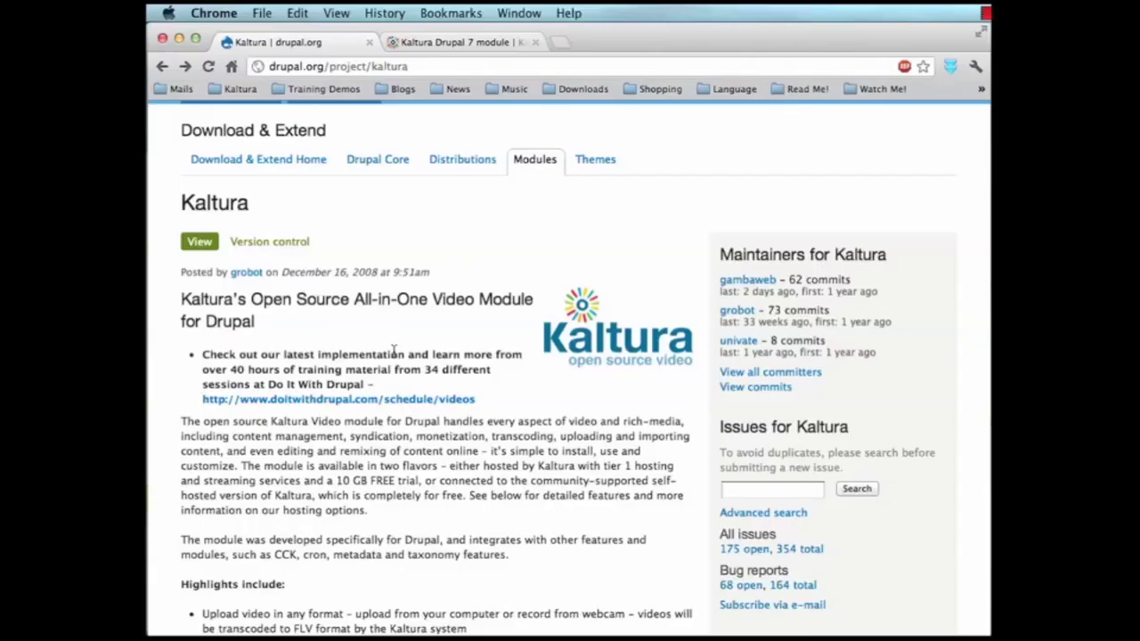
pyautogui.scroll(-2, 395, 350)
pyautogui.scroll(-2, 394, 350)
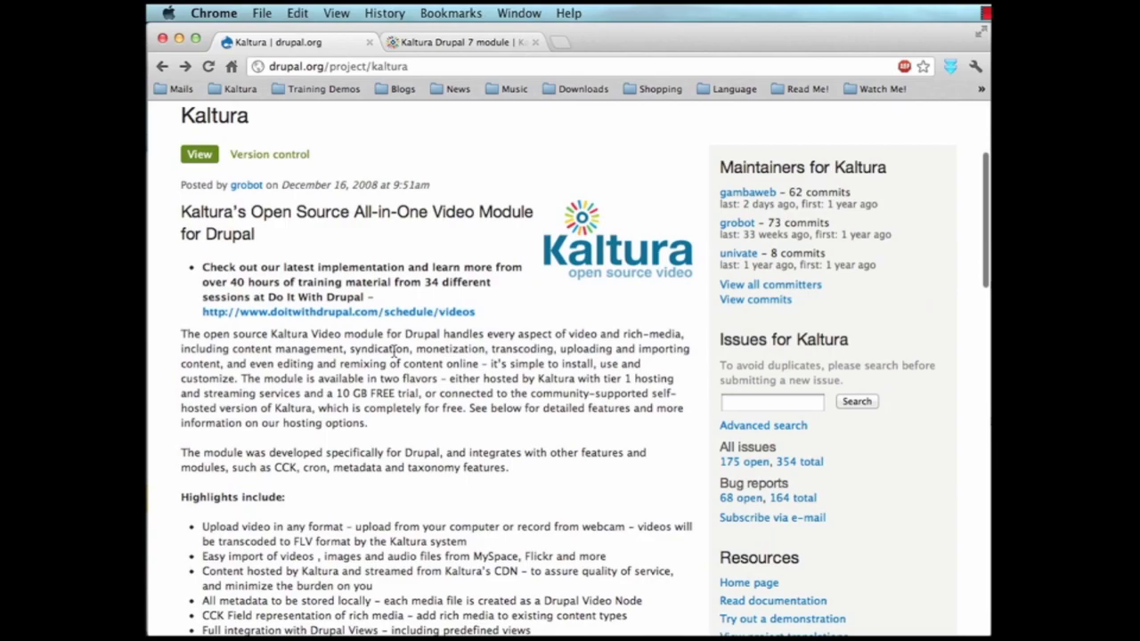
# Step: Read down the Kaltura project page to its Kaltura-hosted versus self-hosted flavors
pyautogui.scroll(-4, 394, 350)
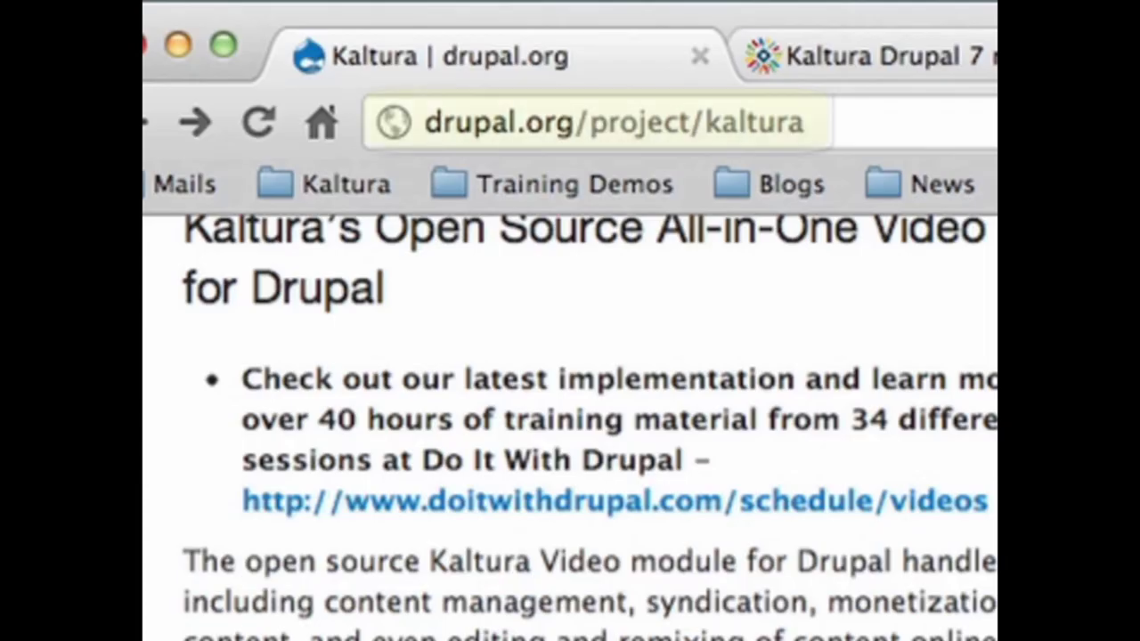
pyautogui.scroll(-5, 570, 428)
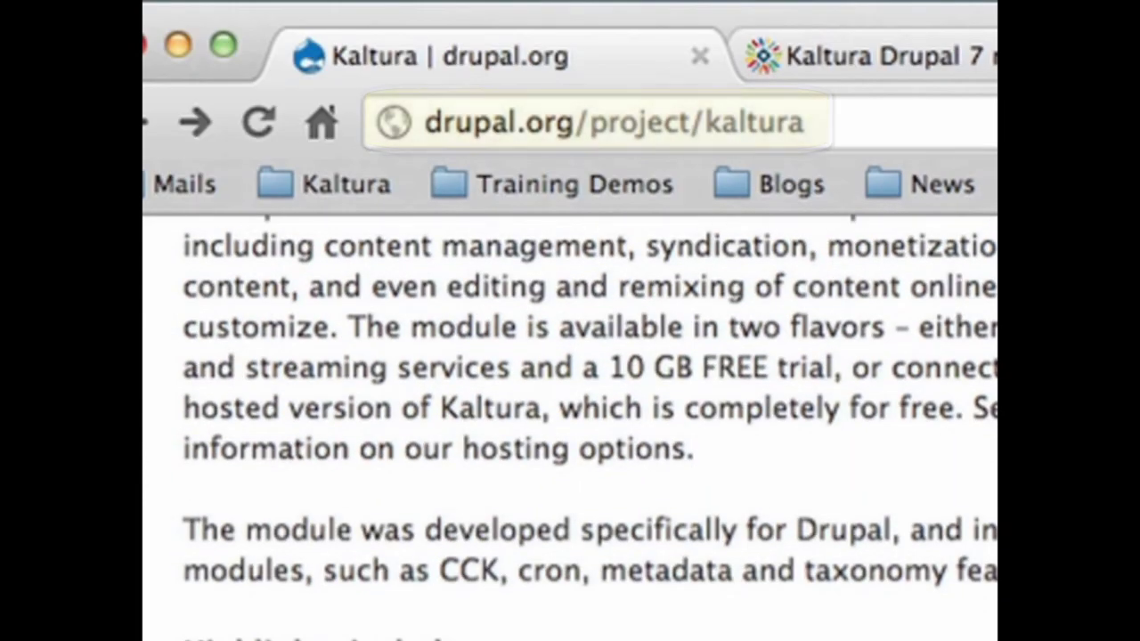